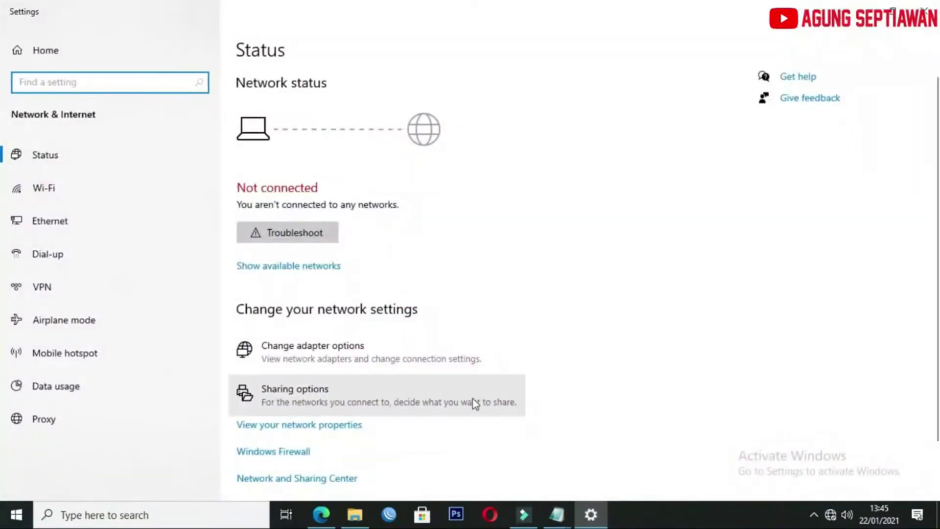
Open the Ethernet adapter's IPv4 properties and switch to using a fixed IP address.
click(397, 367)
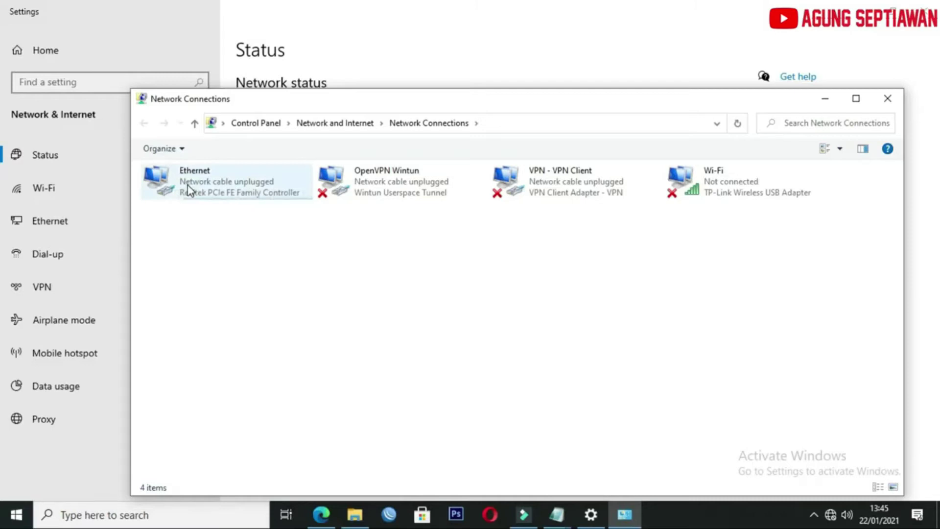
double_click(187, 186)
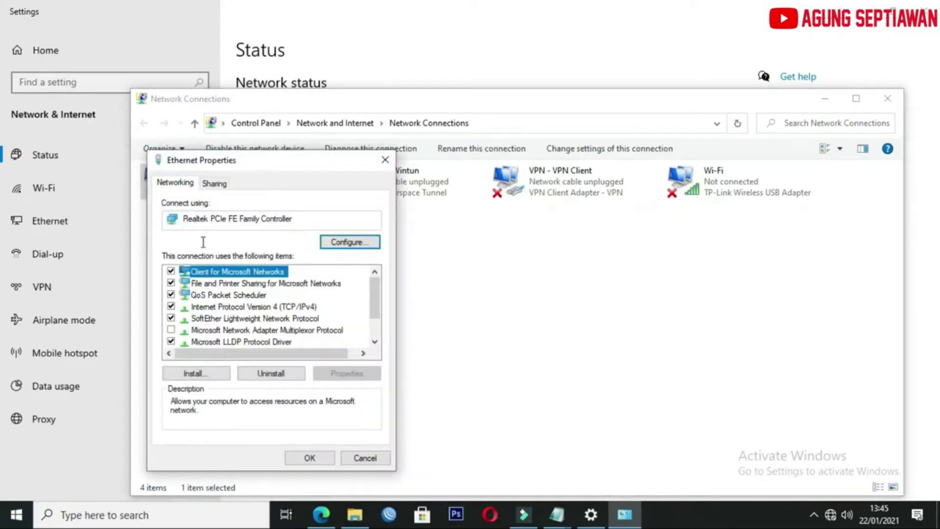
double_click(227, 307)
drag(313, 156, 450, 135)
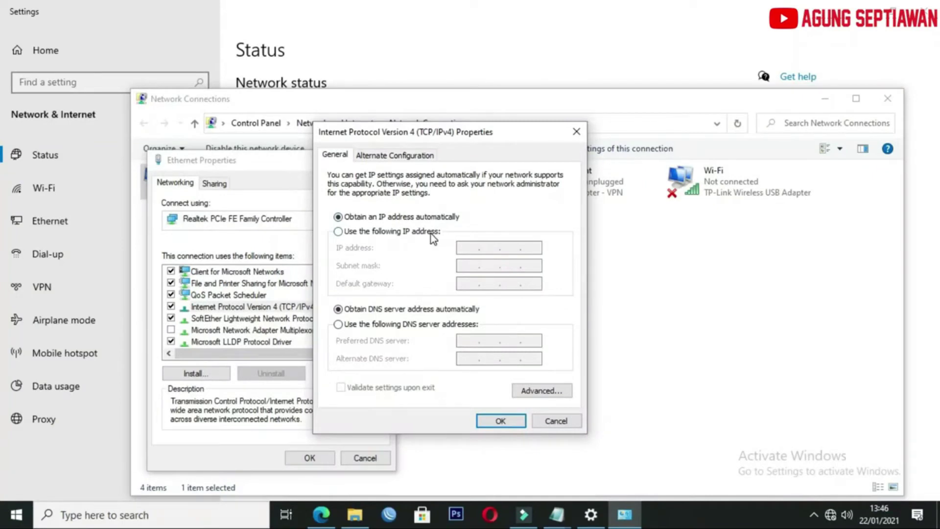
click(431, 234)
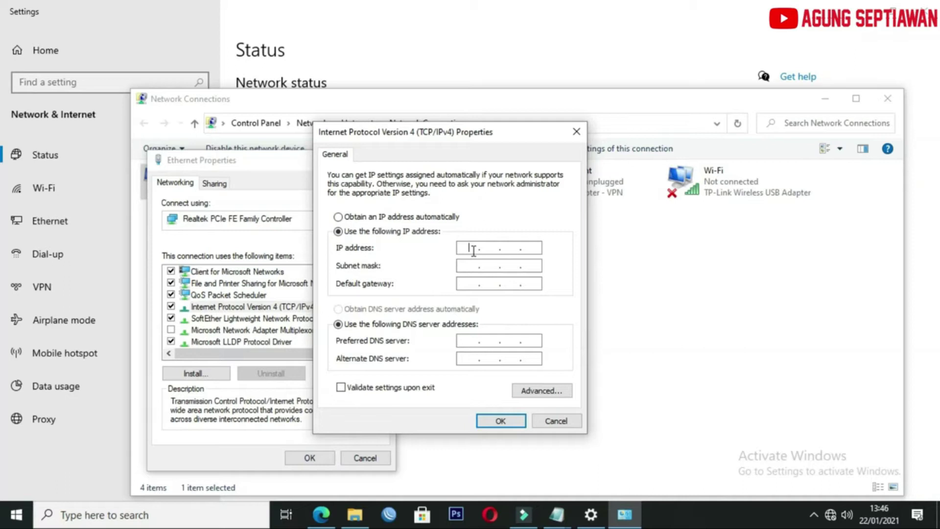
Give Ethernet the static IP 192.168.1.10 with subnet mask 255.255.255.0 and save.
text(192 . 168 . 1 .)
key(period)
text(10)
key(BackSpace)
key(BackSpace)
text(10)
click(471, 265)
click(501, 421)
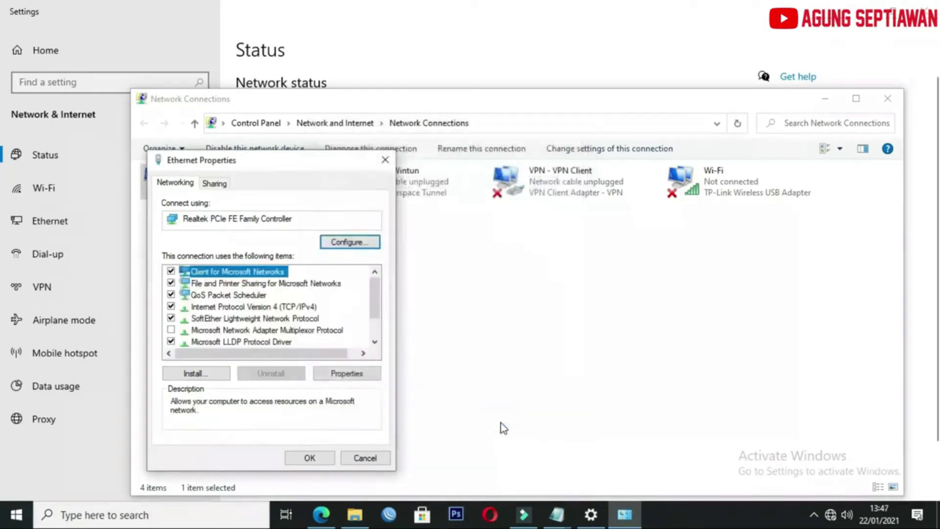
click(325, 458)
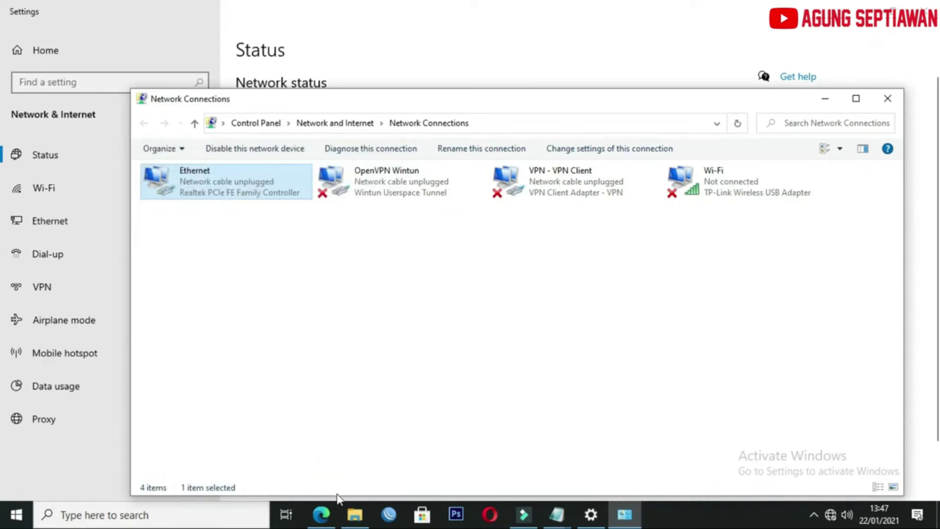
Load 192.168.1.1 in Edge and check the taskbar network status for Ethernet.
click(332, 519)
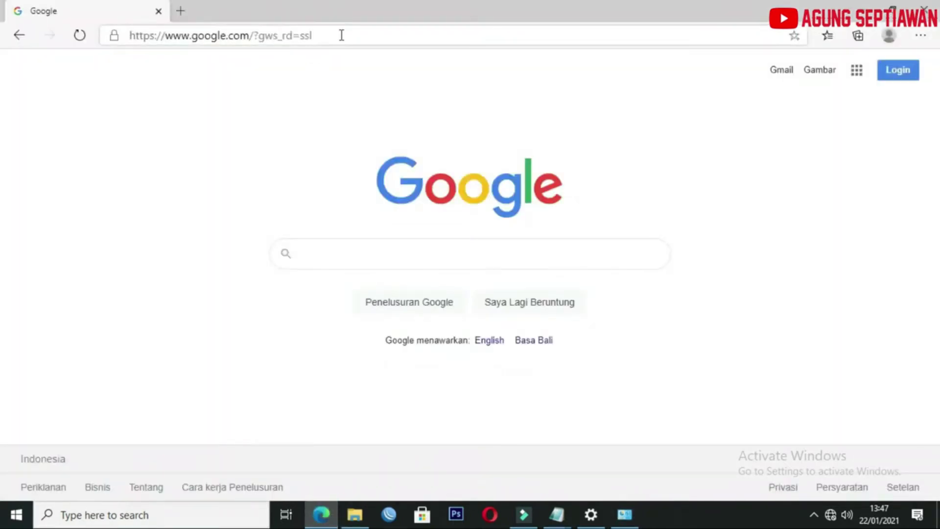
click(344, 33)
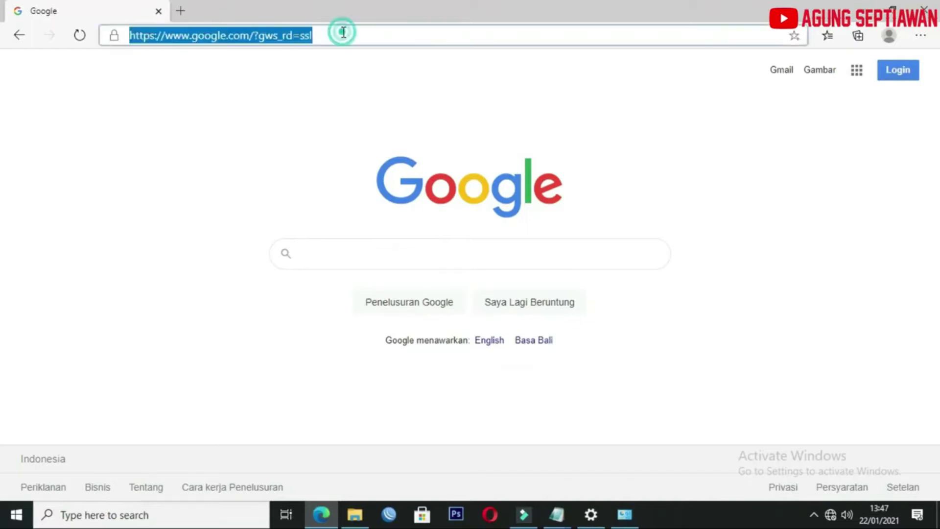
text(192)
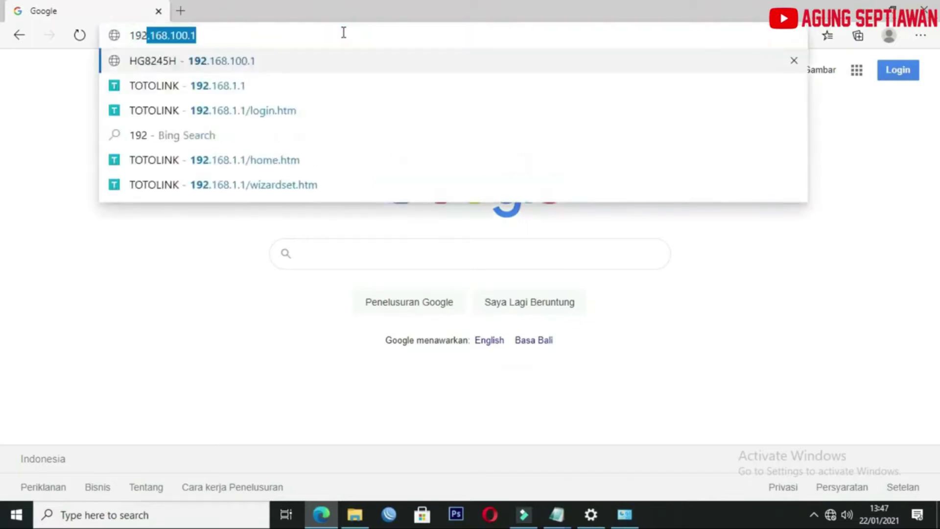
text(.168.1.1)
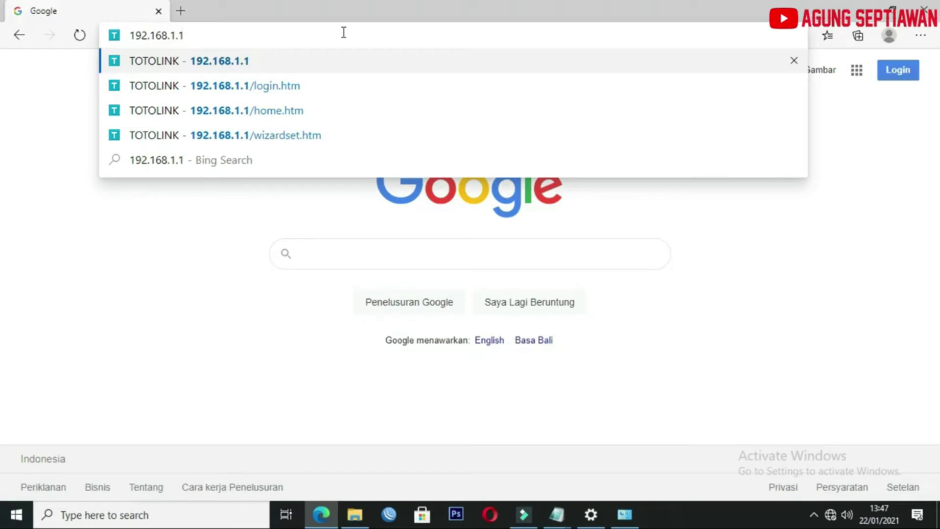
key(Return)
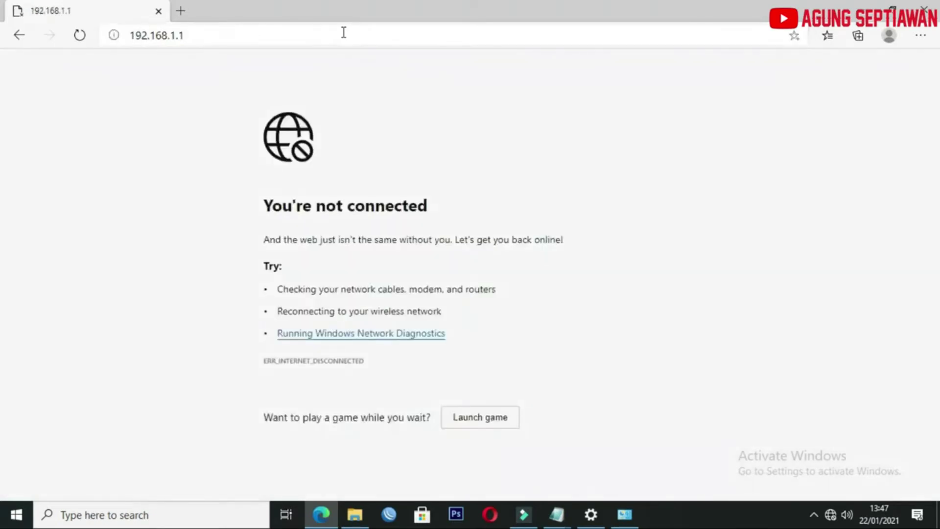
click(831, 516)
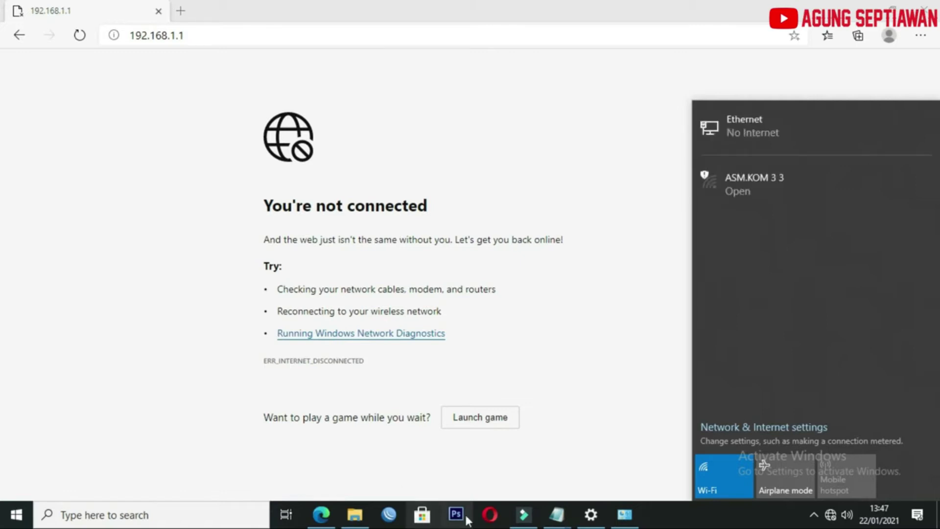
Check the Ethernet adapter in network settings, then return to the router's New Login Password page.
mouse_move(587, 520)
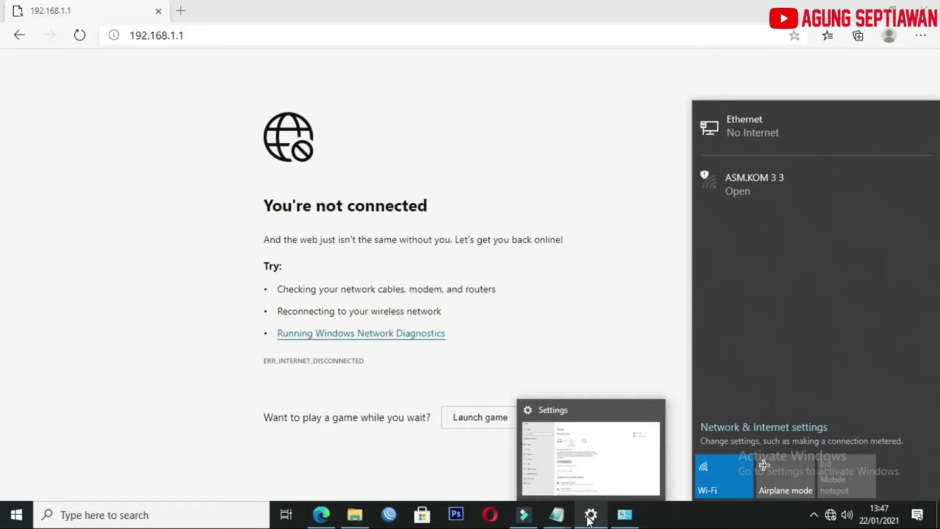
click(590, 515)
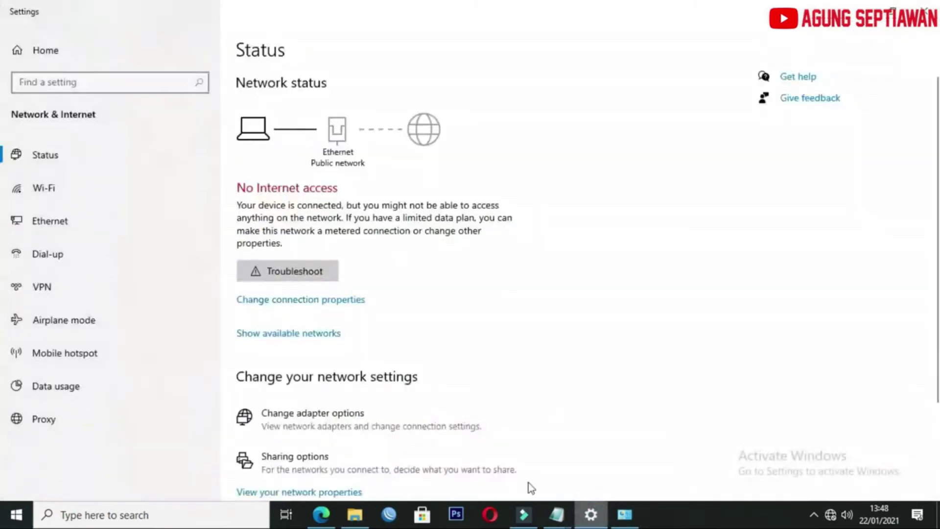
click(385, 436)
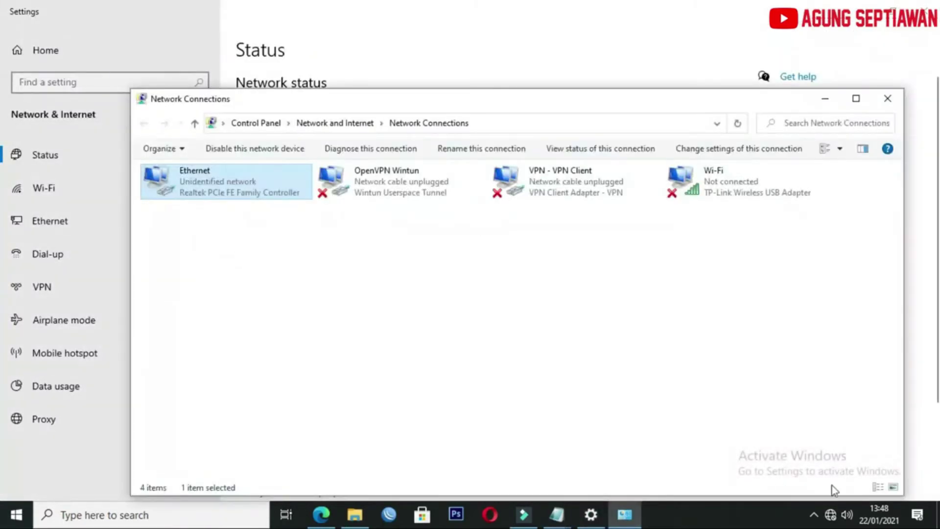
click(323, 512)
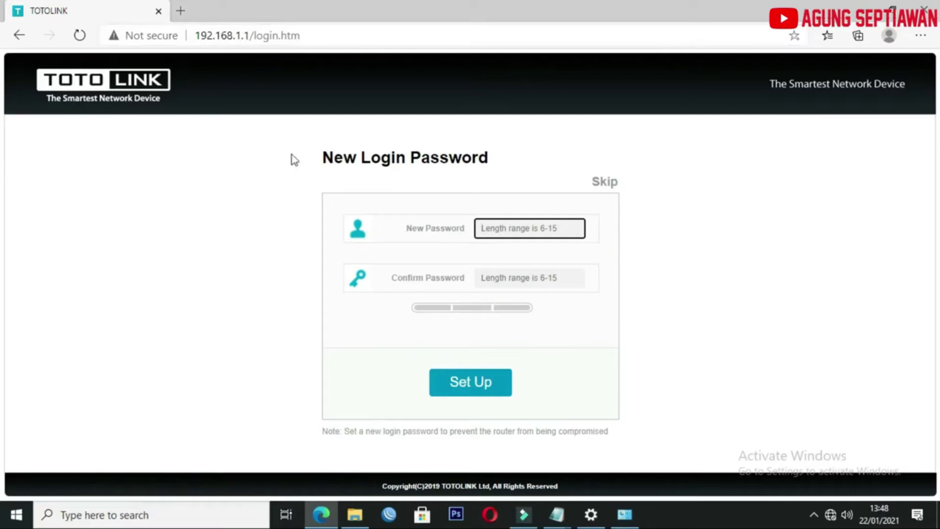
Set and confirm a new router login password, dismissing Edge's save-password offer.
click(538, 230)
text(******)
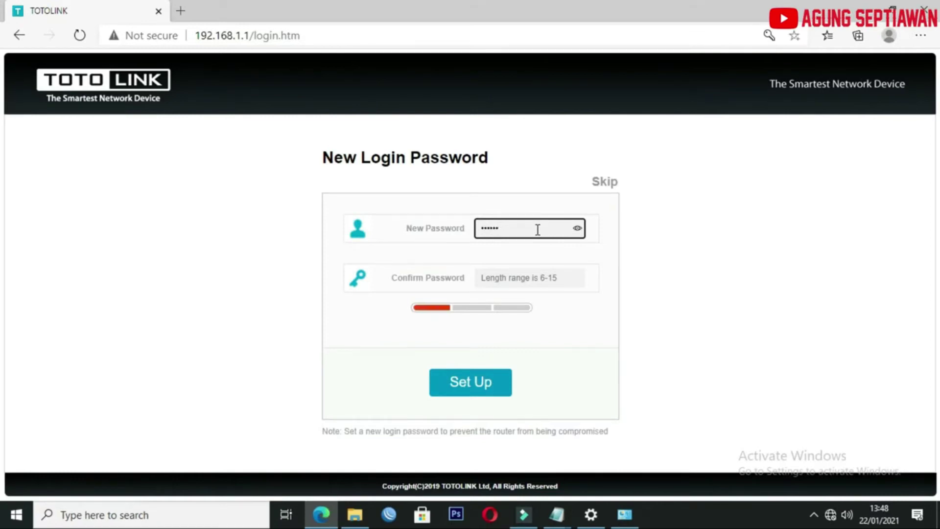
key(Tab)
text(******)
click(477, 388)
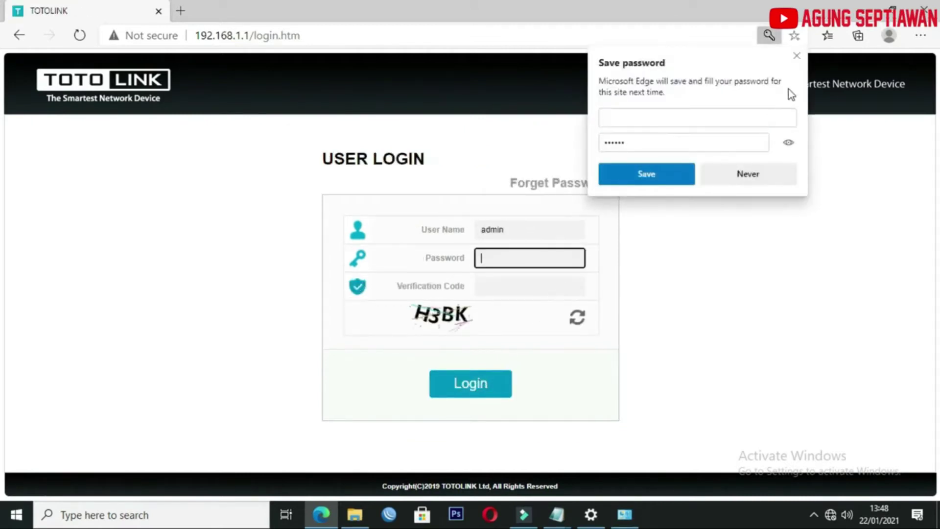
click(796, 56)
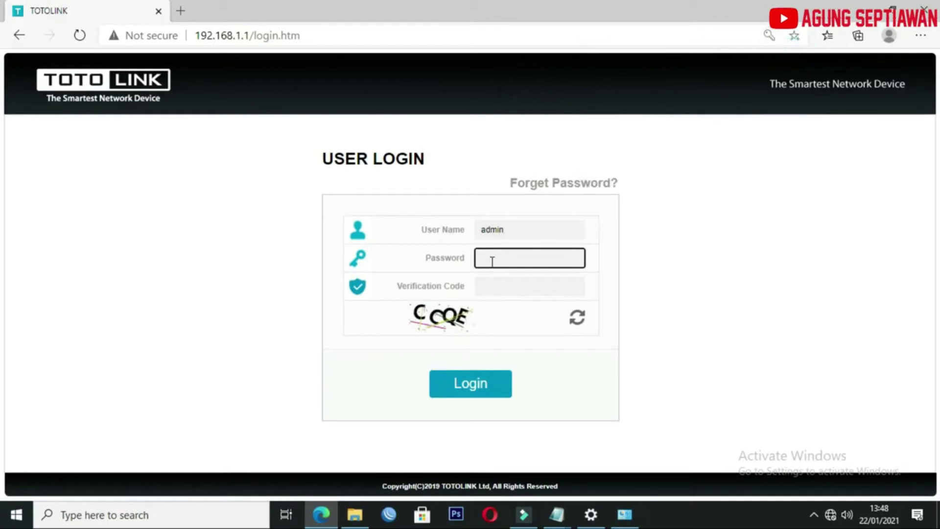
Log into the router with the password and the verification code in uppercase.
click(495, 257)
text(admin)
click(510, 288)
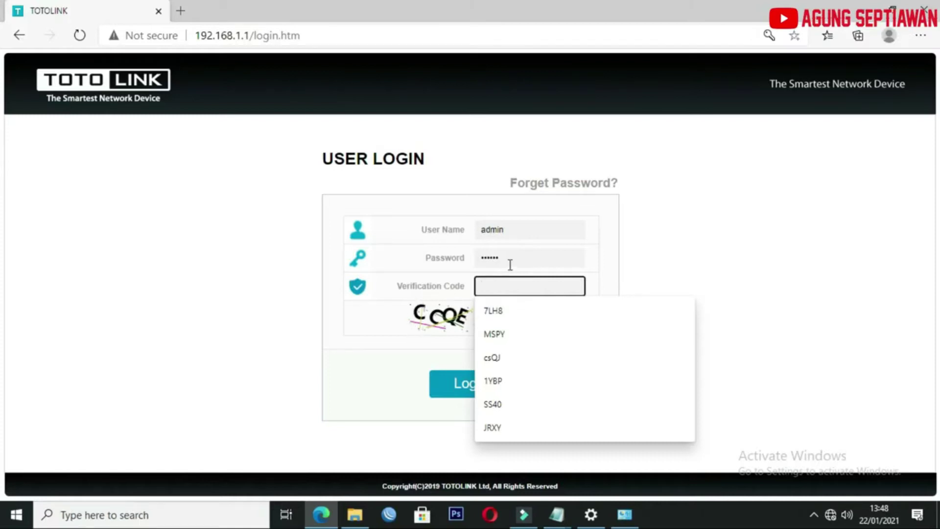
text(ccqe)
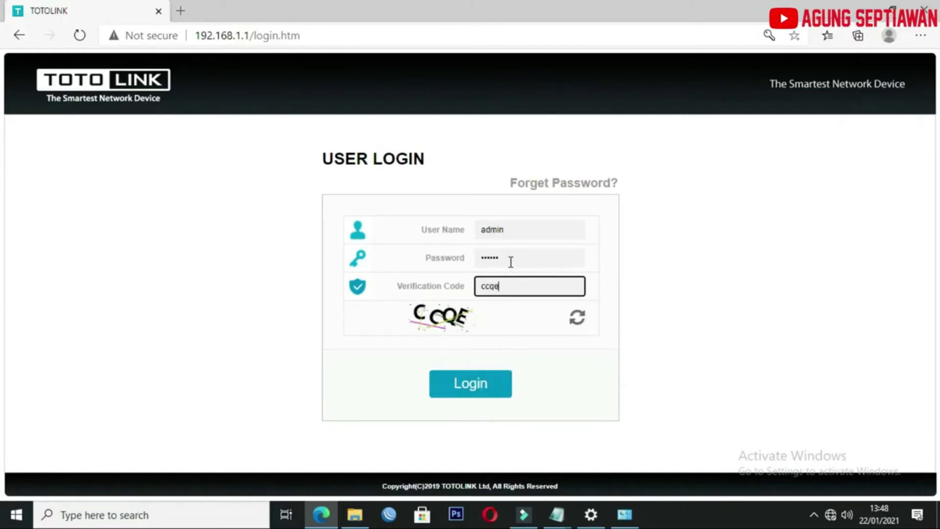
key(ctrl+a)
key(BackSpace)
text(CCQE)
click(479, 389)
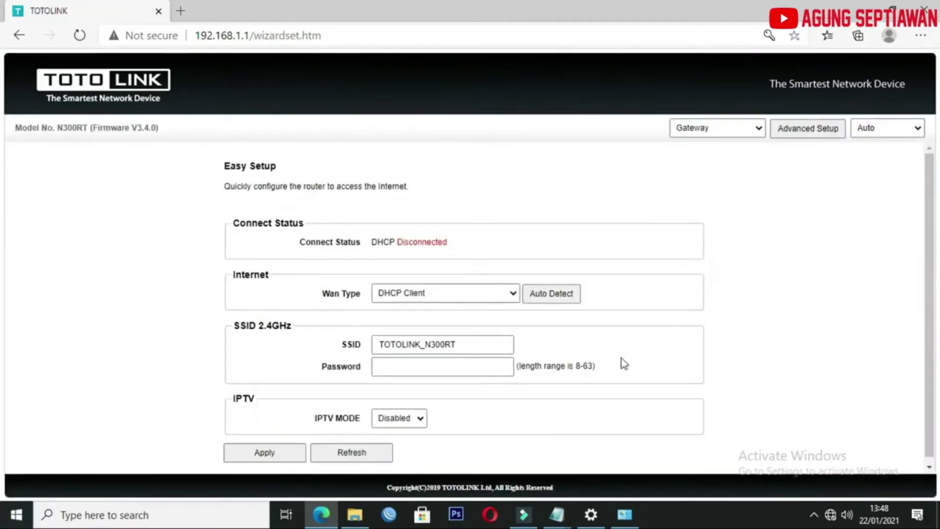
Look through the operating mode list, leave it on Gateway, and open Advanced Setup.
scroll(628, 327, down, 1)
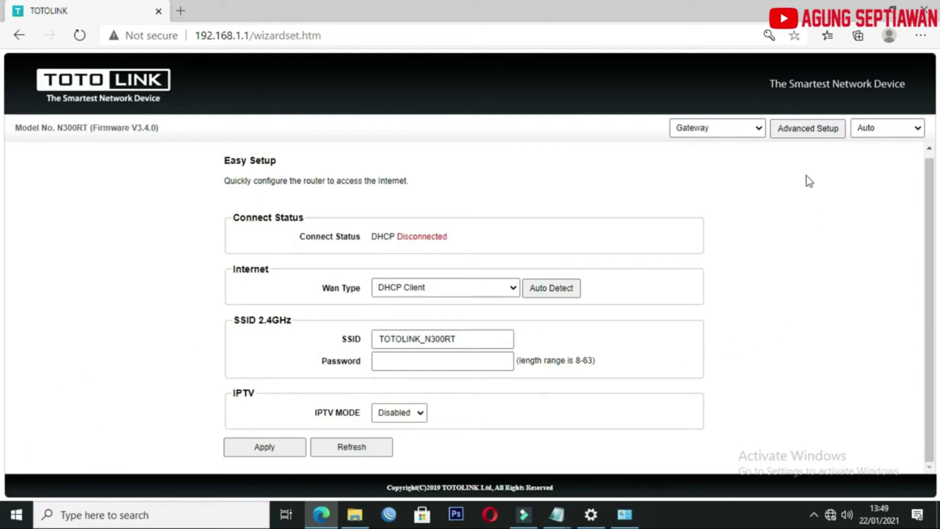
click(760, 128)
click(760, 128)
click(761, 129)
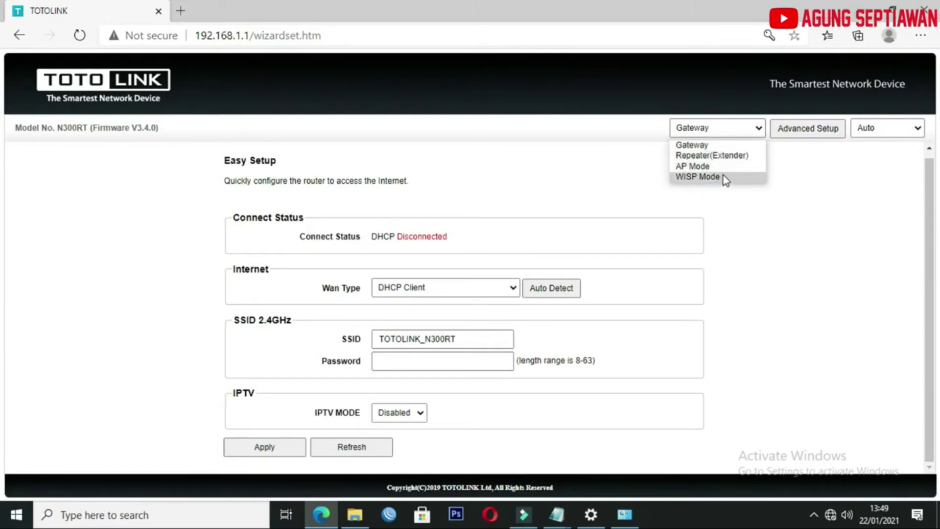
click(800, 168)
click(808, 137)
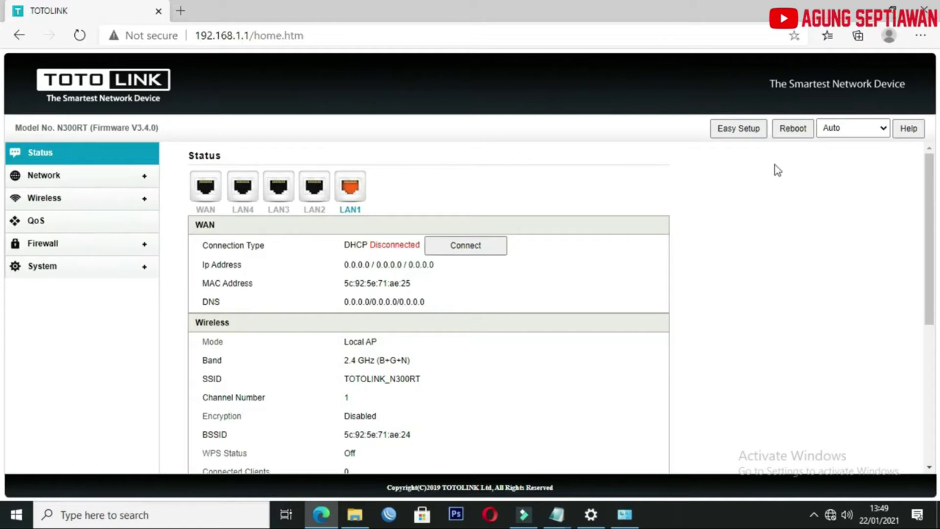
Detour back to Easy Setup, then return to the Advanced Setup Status page.
click(753, 134)
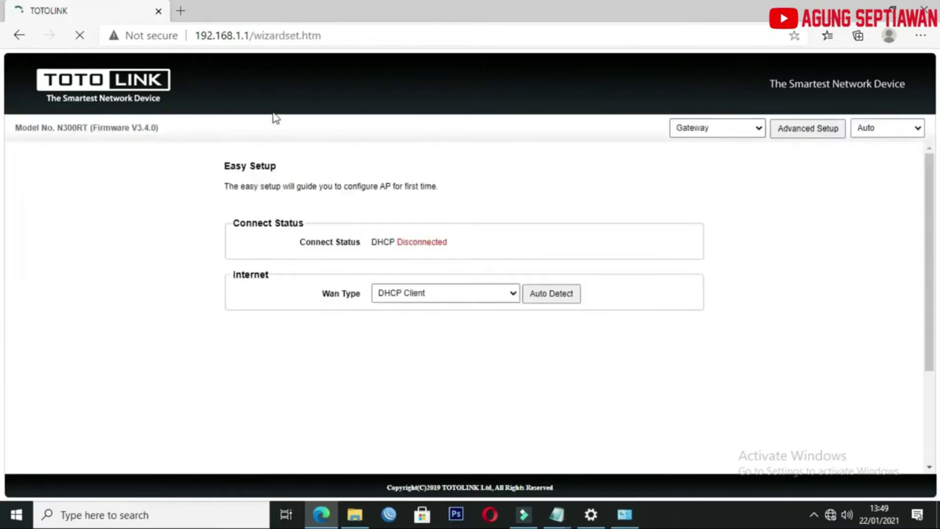
scroll(388, 311, down, 1)
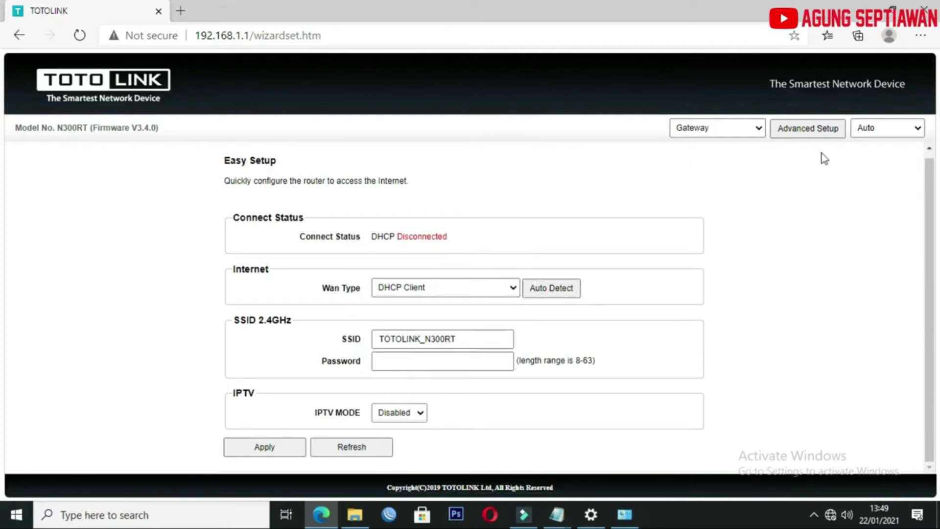
click(817, 134)
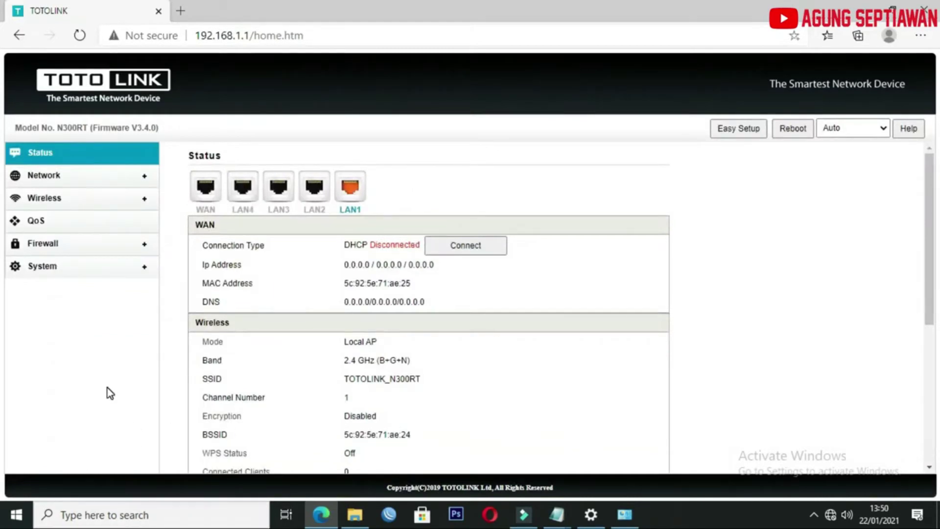
Under Wireless > WPS Settings, tick Disable PIN and apply the change.
click(45, 199)
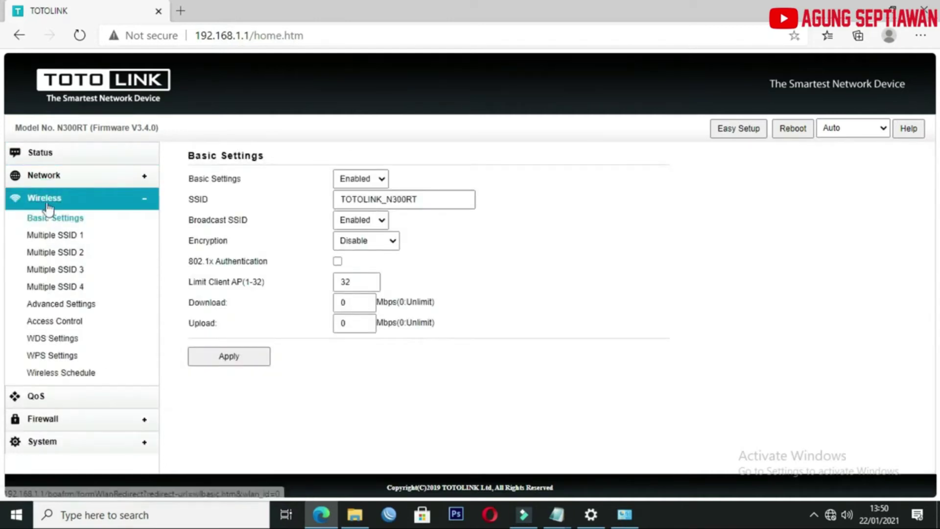
click(50, 360)
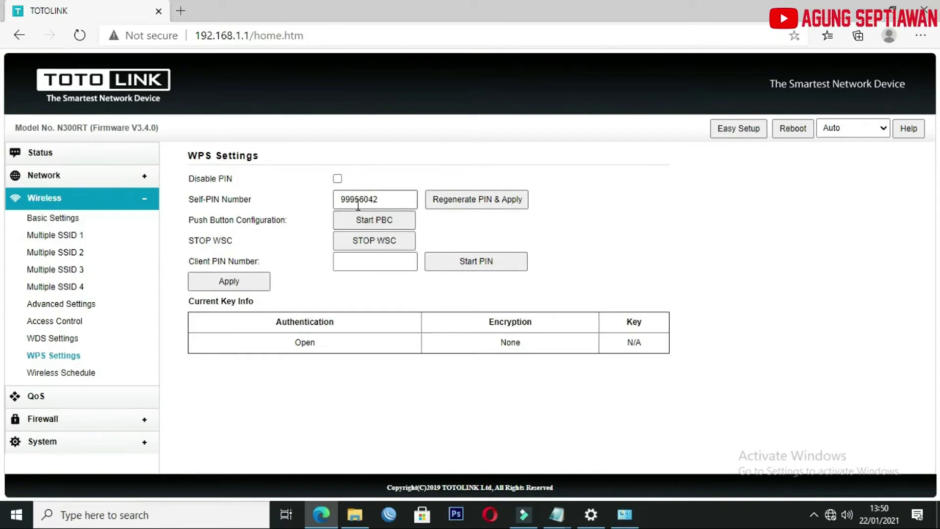
drag(383, 200, 342, 201)
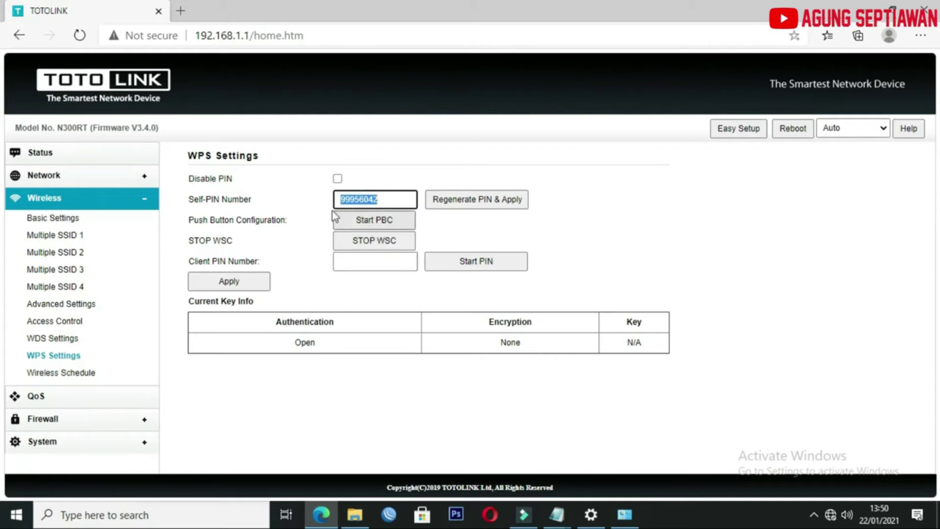
click(338, 179)
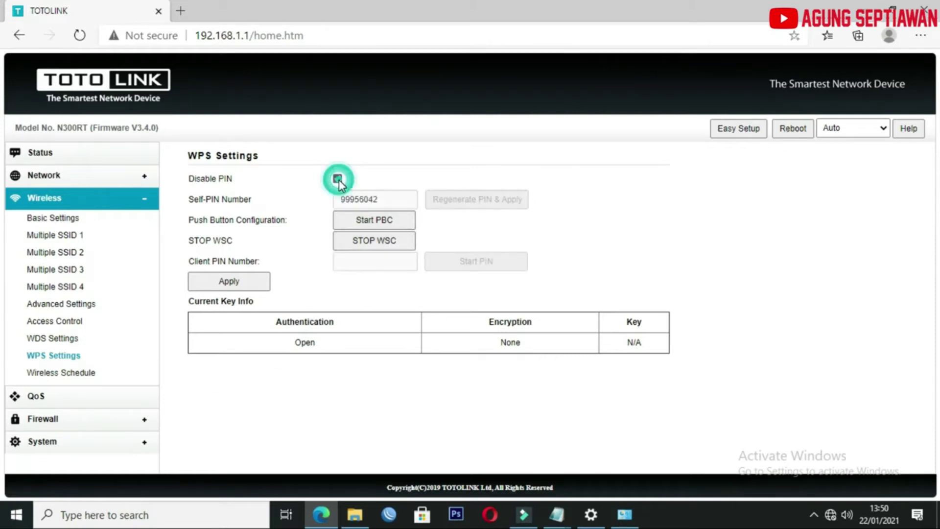
click(248, 282)
Return to Easy Setup and change the operating mode from Gateway to WISP Mode.
click(741, 130)
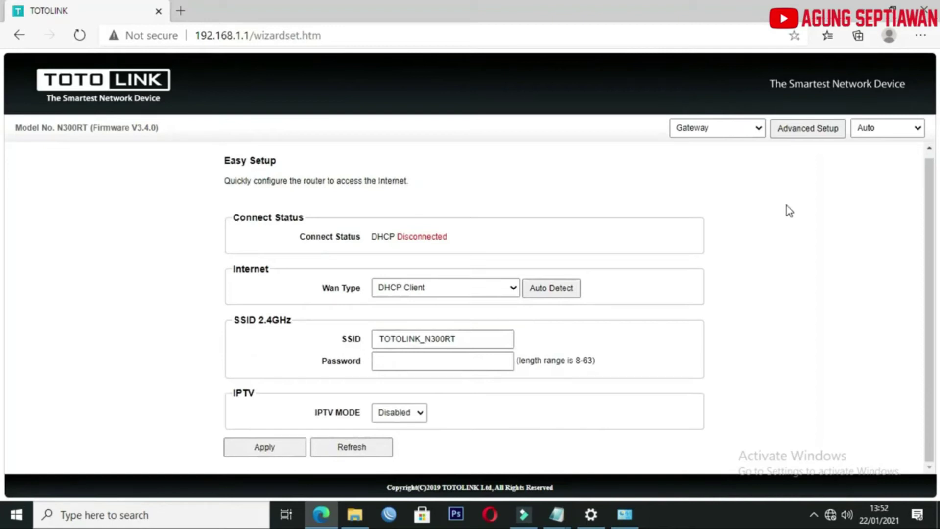
click(758, 129)
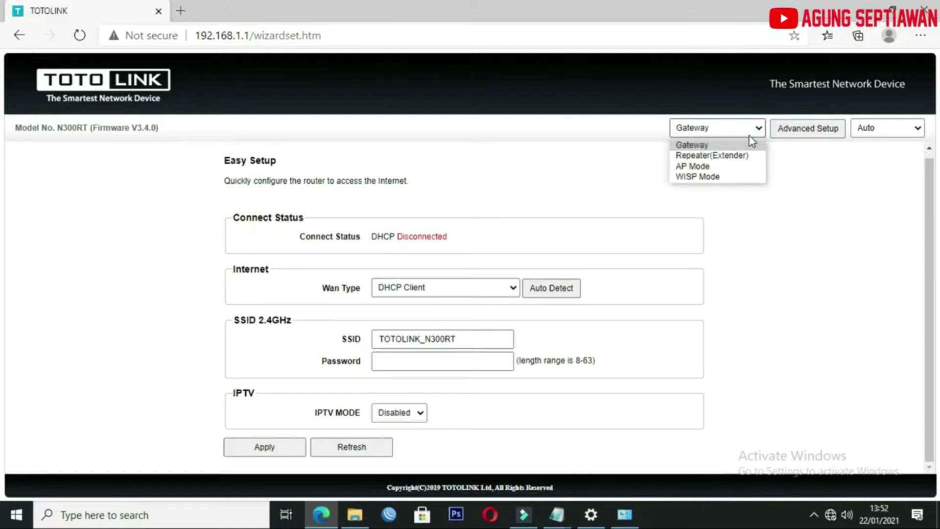
click(735, 179)
scroll(192, 225, down, 1)
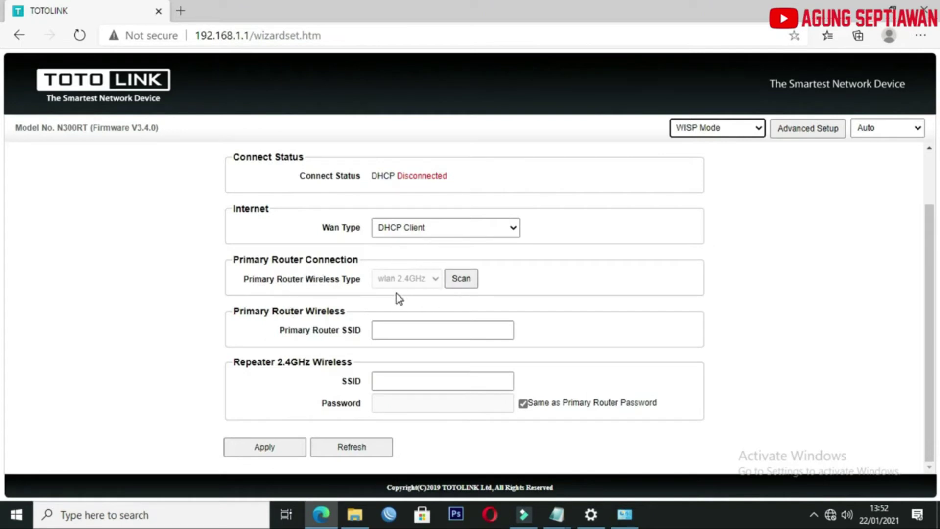
Scan for nearby networks and pick ASM.KOM as the primary router.
click(460, 279)
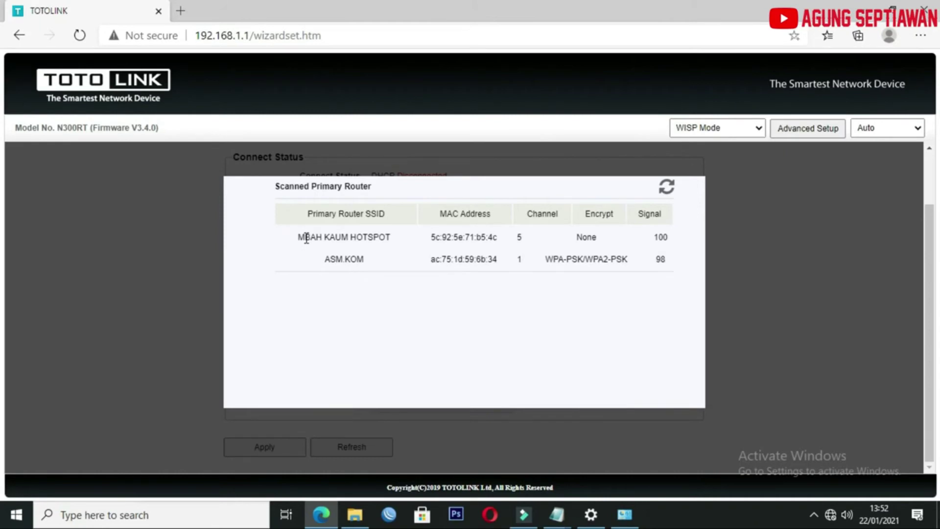
click(363, 259)
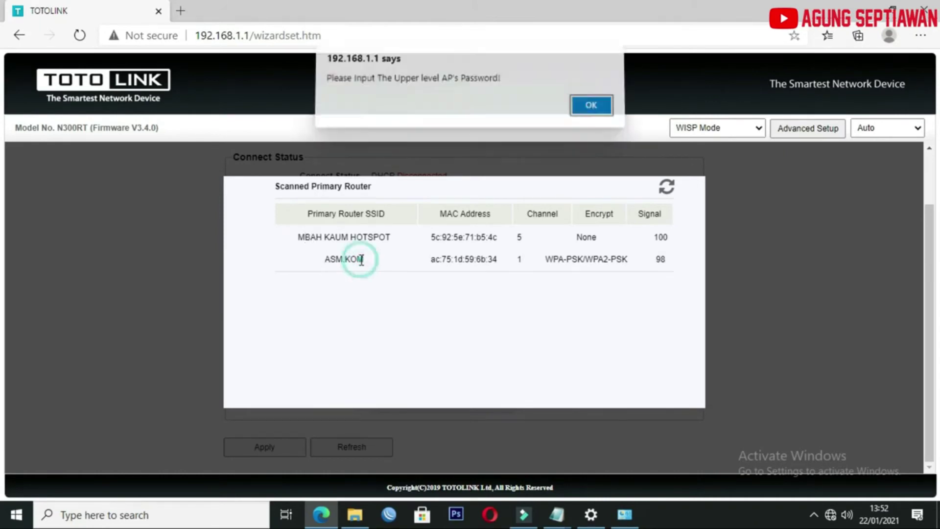
Enter the ASM.KOM Wi-Fi password in the WISP form's primary router password field.
click(590, 112)
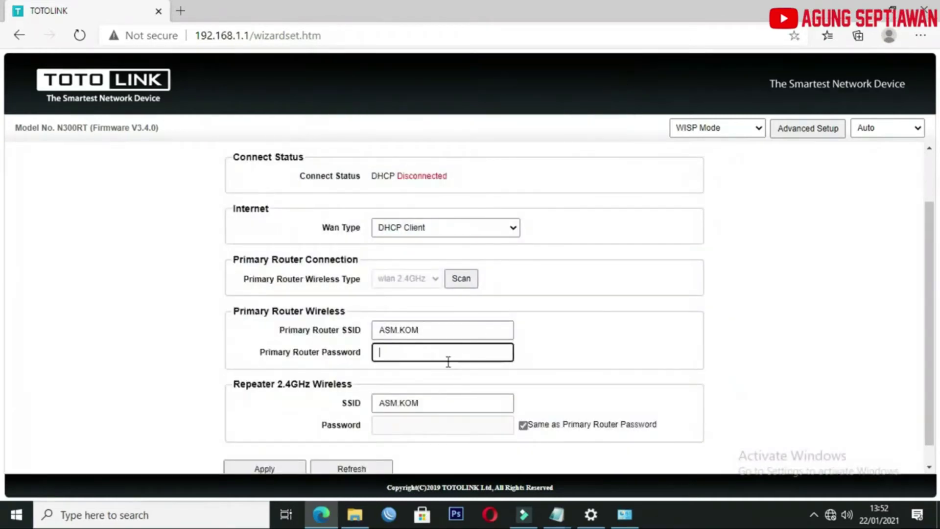
scroll(435, 350, down, 1)
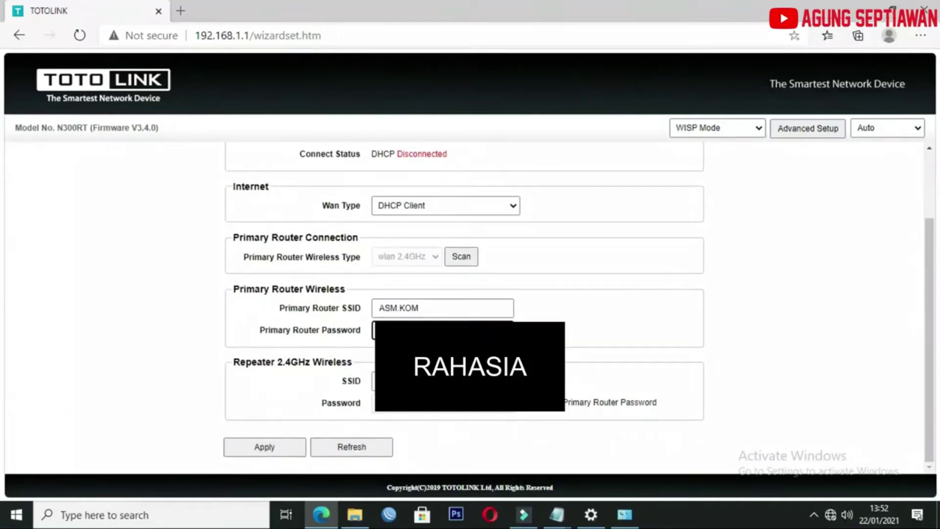
text(**)
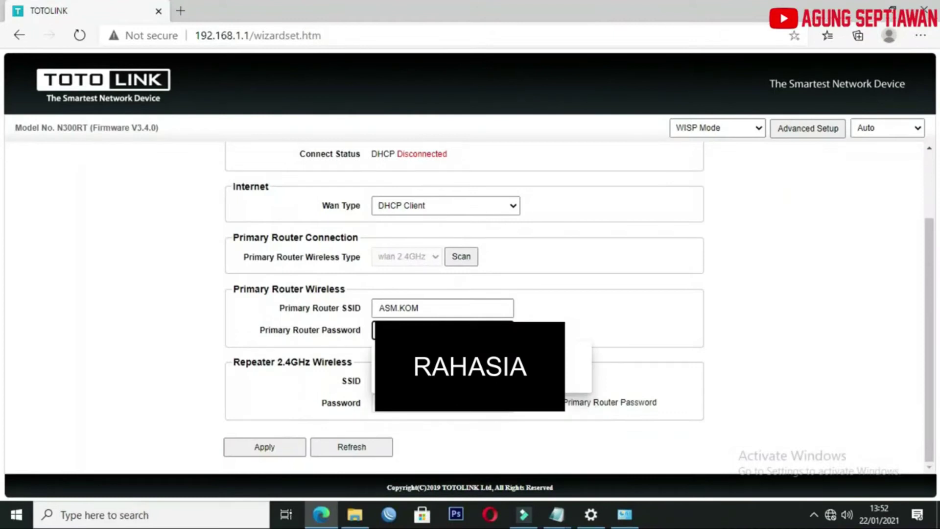
text(*)
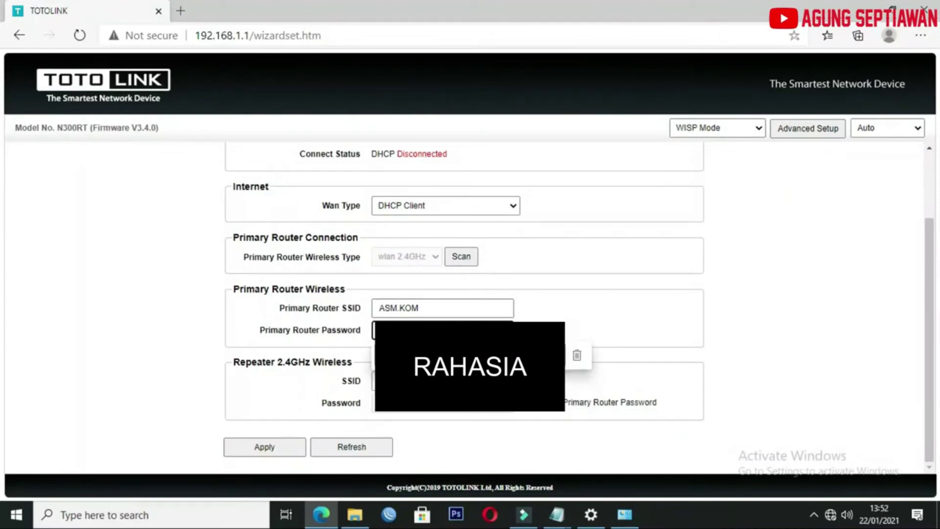
click(456, 356)
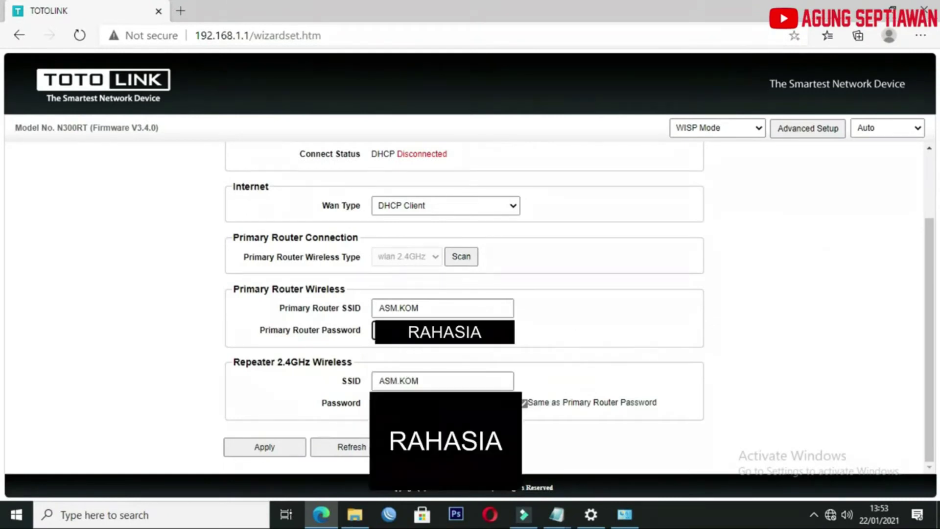
Set the repeater SSID to ASM.KOM 5 and untick Same as Primary Router Password.
click(441, 379)
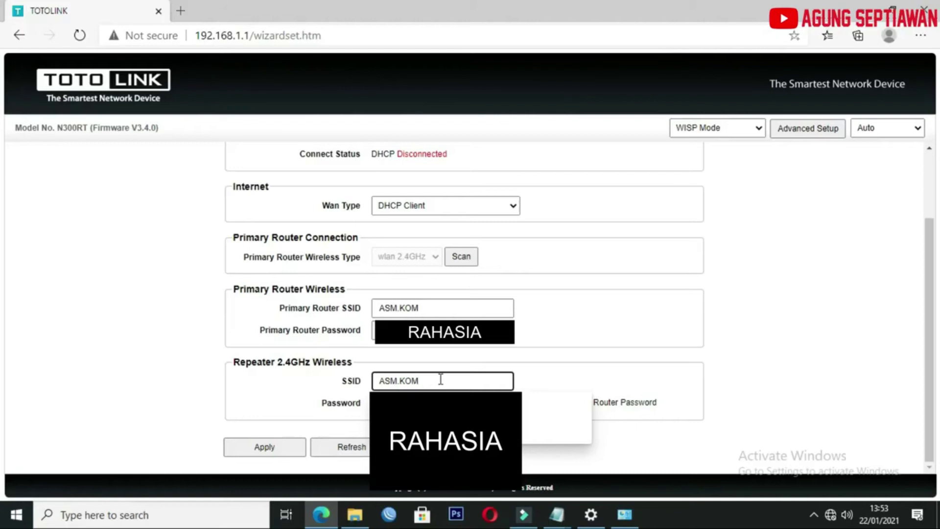
click(434, 309)
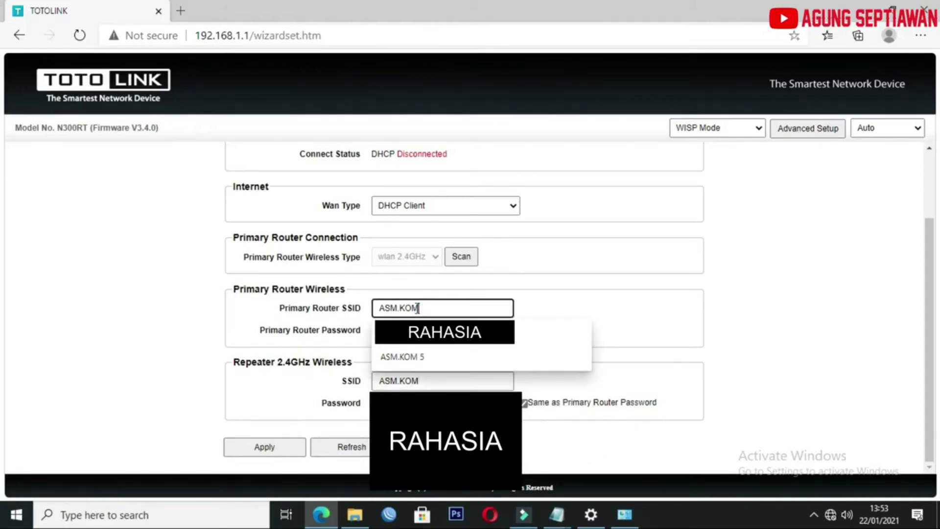
click(713, 328)
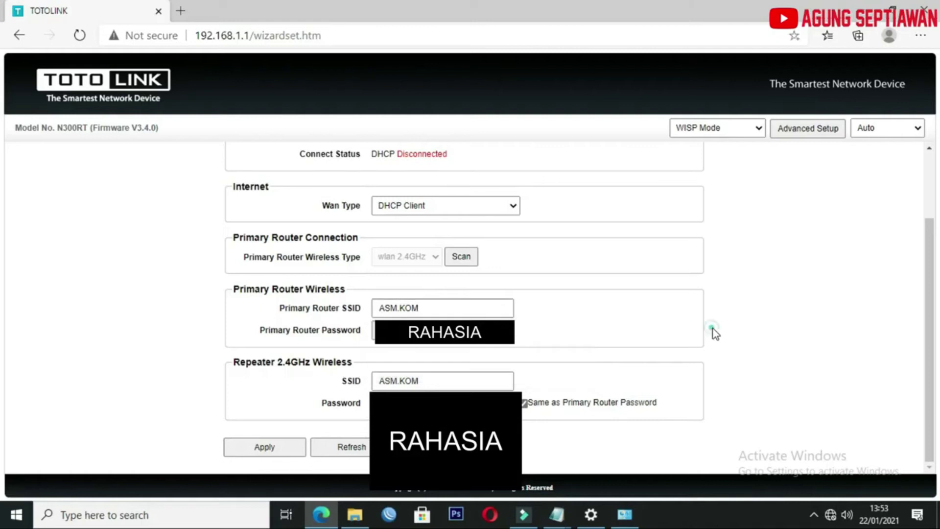
click(489, 380)
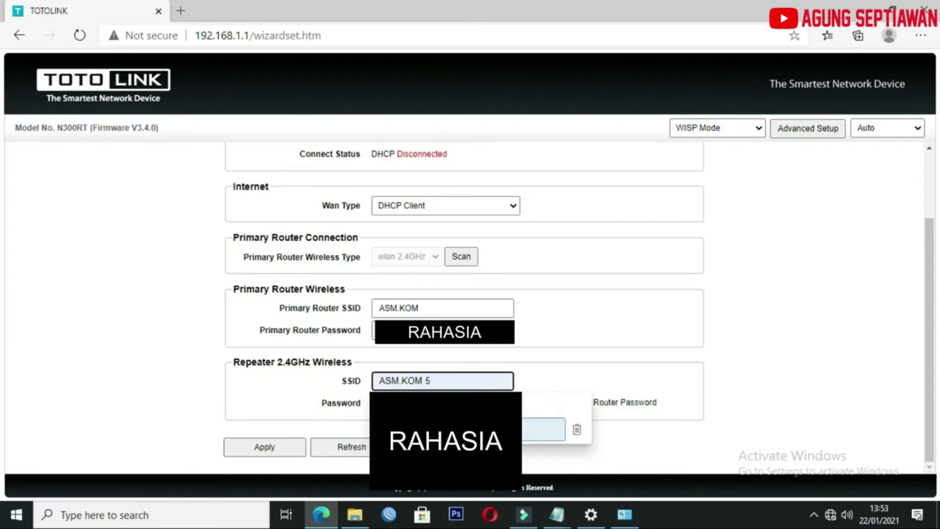
click(544, 429)
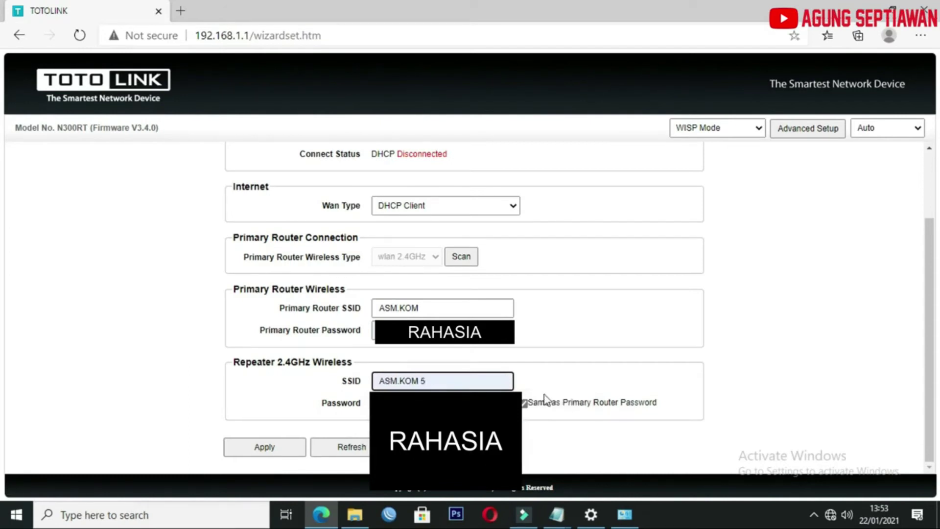
click(525, 404)
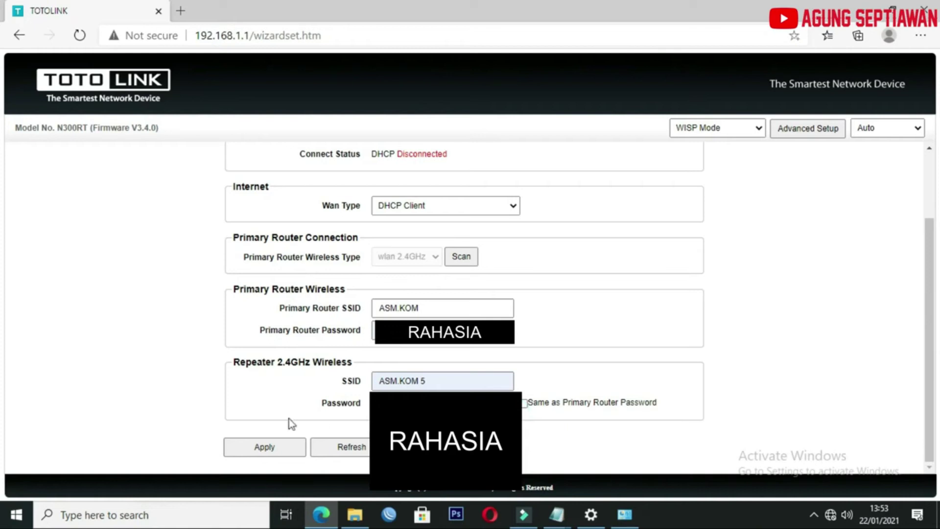
Apply the WISP settings for ASM.KOM 5, then bring up the Wi-Fi network list.
click(263, 453)
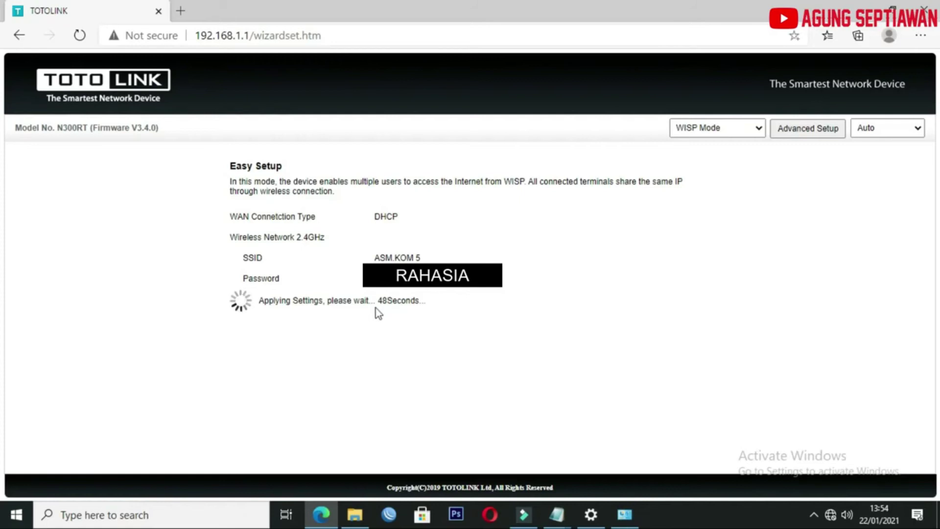
click(831, 514)
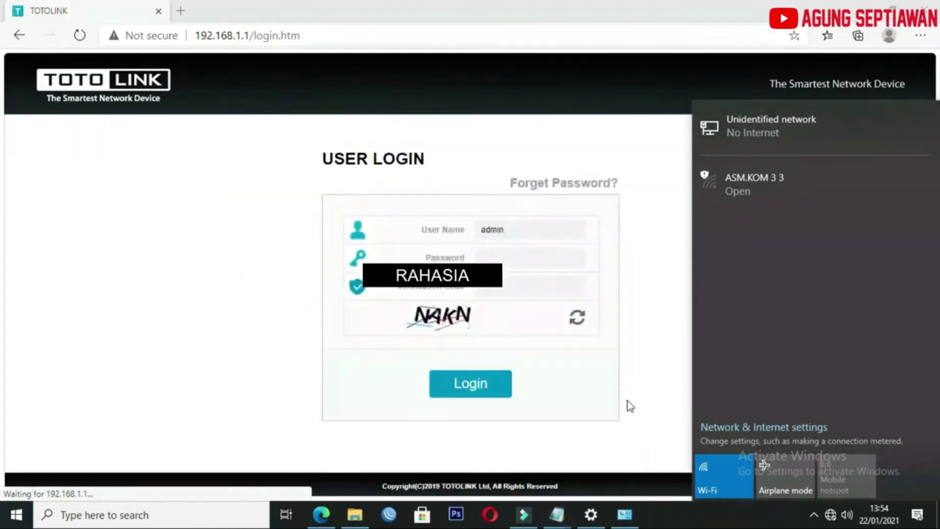
Log in to the router as admin with the login password and captcha code.
click(665, 333)
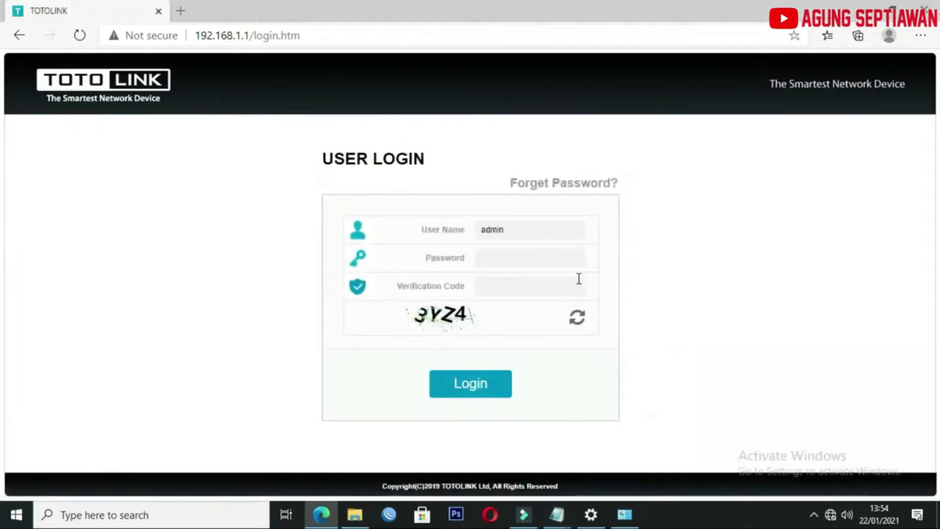
click(565, 260)
text(admin)
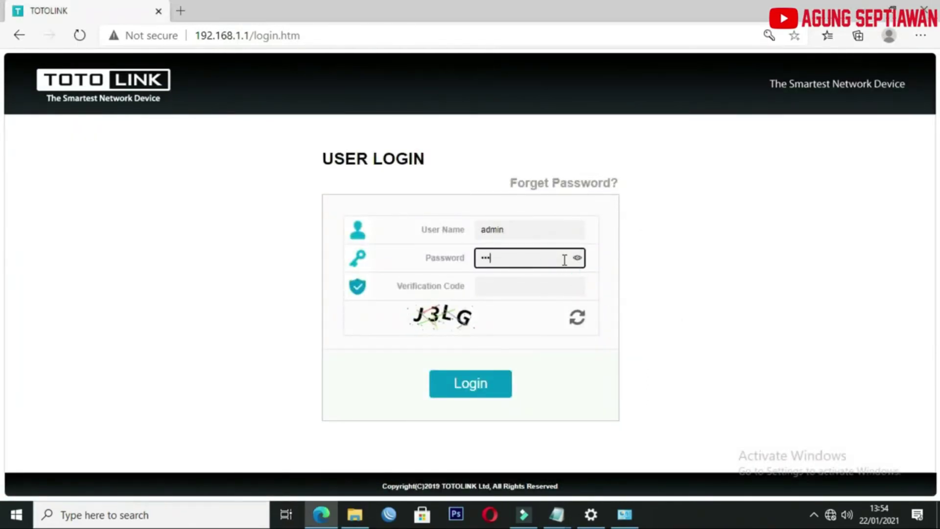
text(•)
click(553, 287)
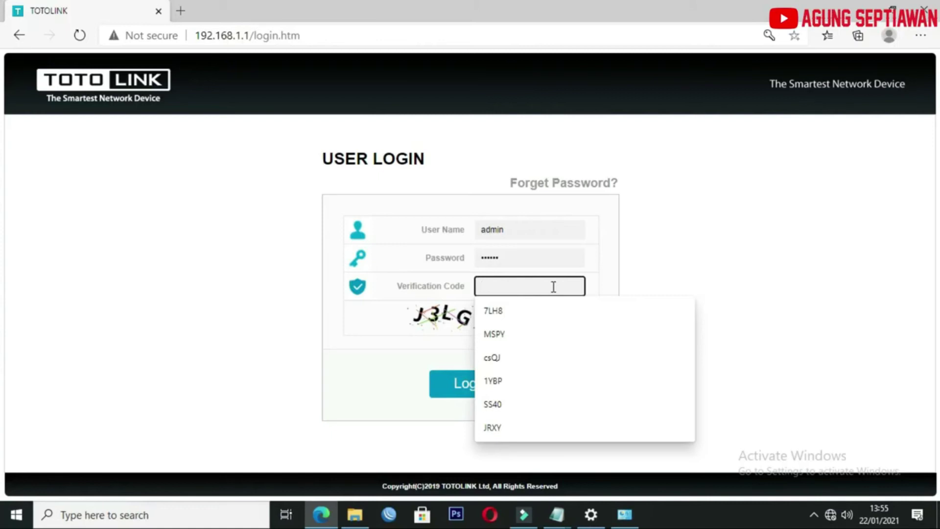
text(j)
key(BackSpace)
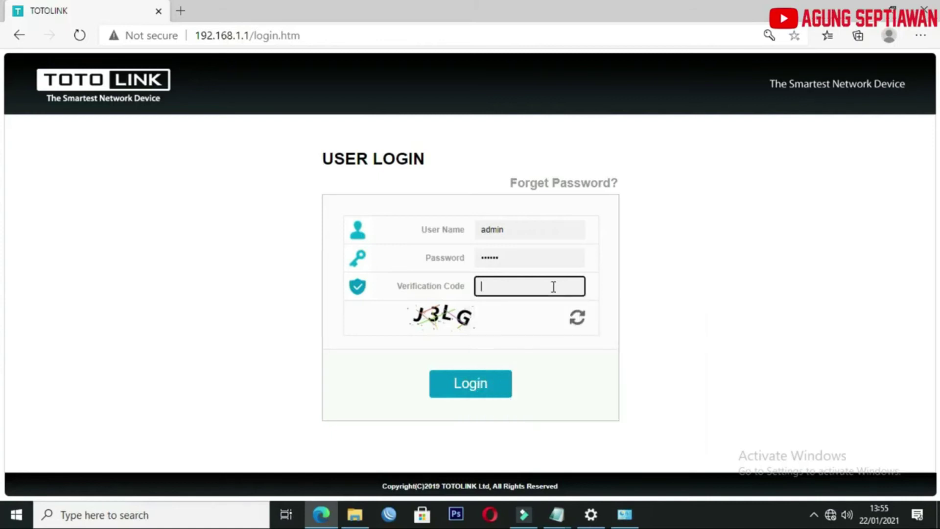
text(J3LG)
click(489, 395)
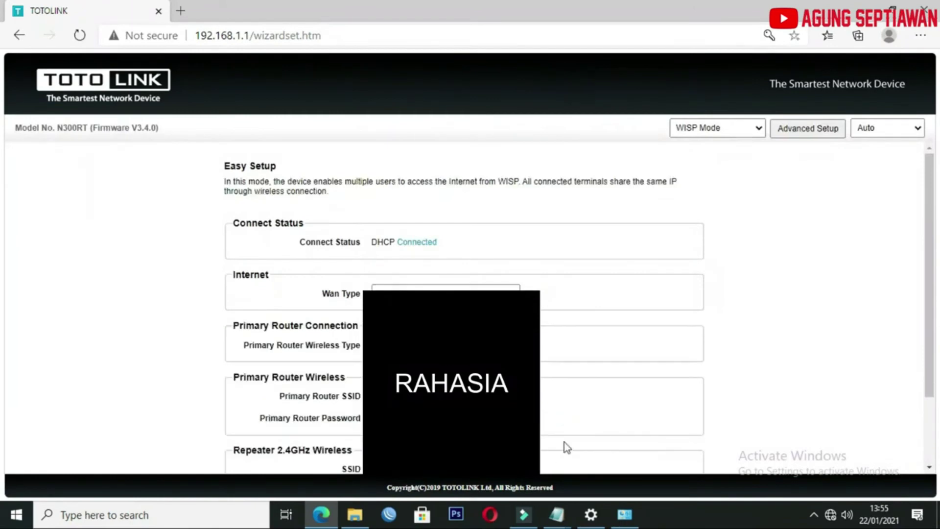
Review the Easy Setup page, then switch to Advanced Setup's Status page.
scroll(554, 368, down, 3)
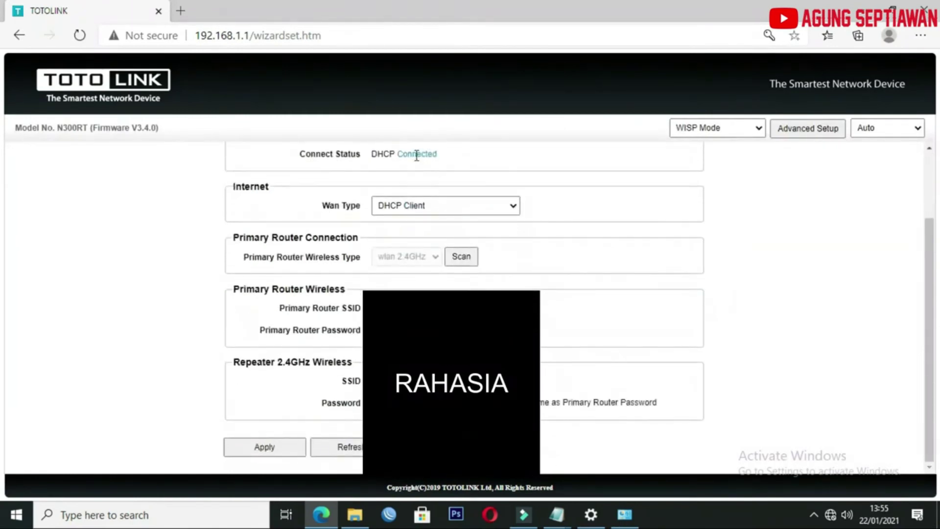
scroll(416, 201, up, 2)
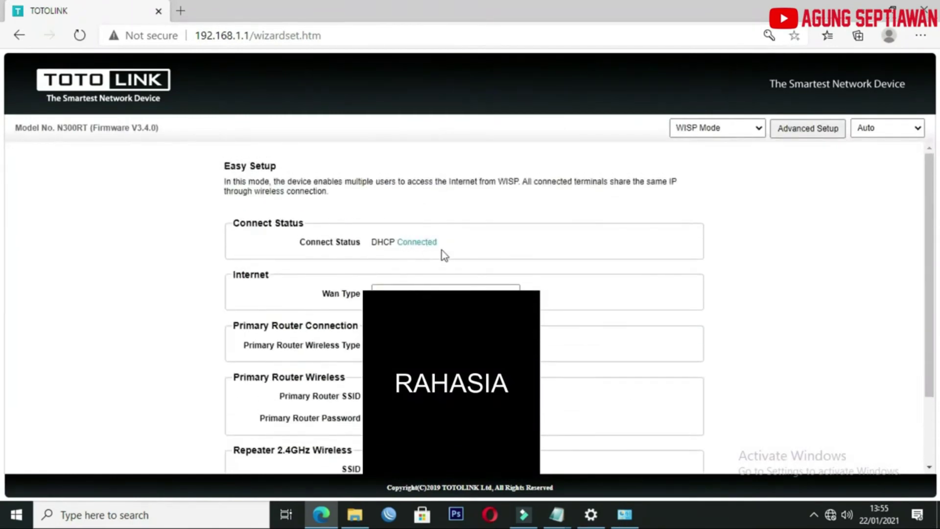
scroll(465, 304, down, 2)
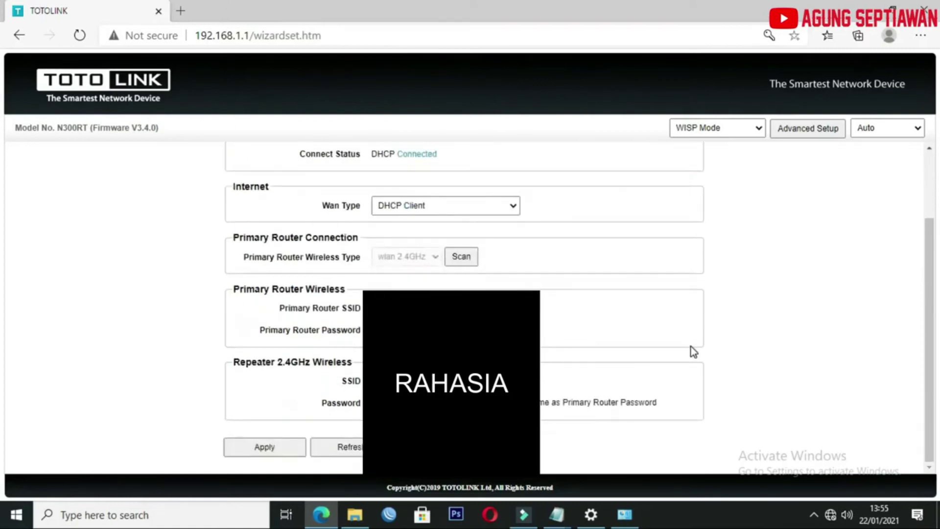
scroll(694, 351, up, 2)
scroll(563, 352, down, 2)
click(807, 133)
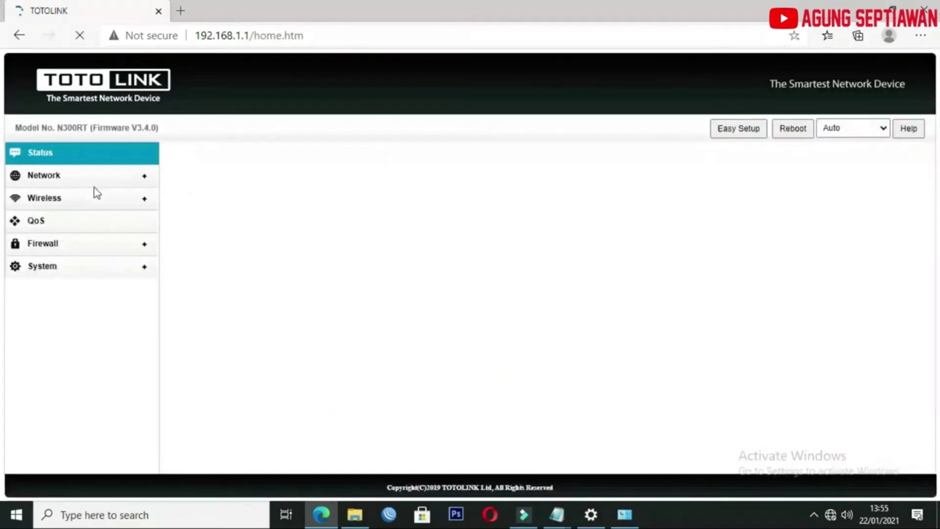
Go to Network > LAN Settings, keeping the DHCP start address 192.168.1.2.
click(44, 176)
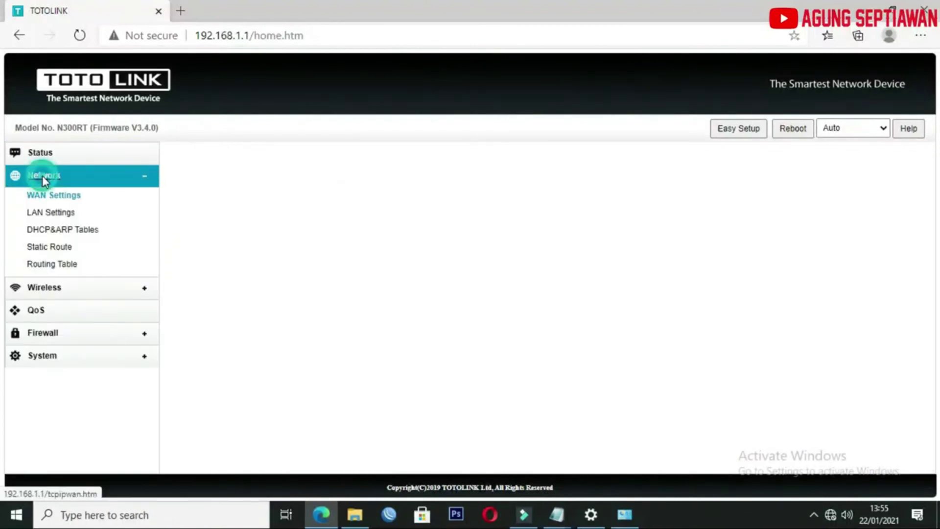
click(51, 216)
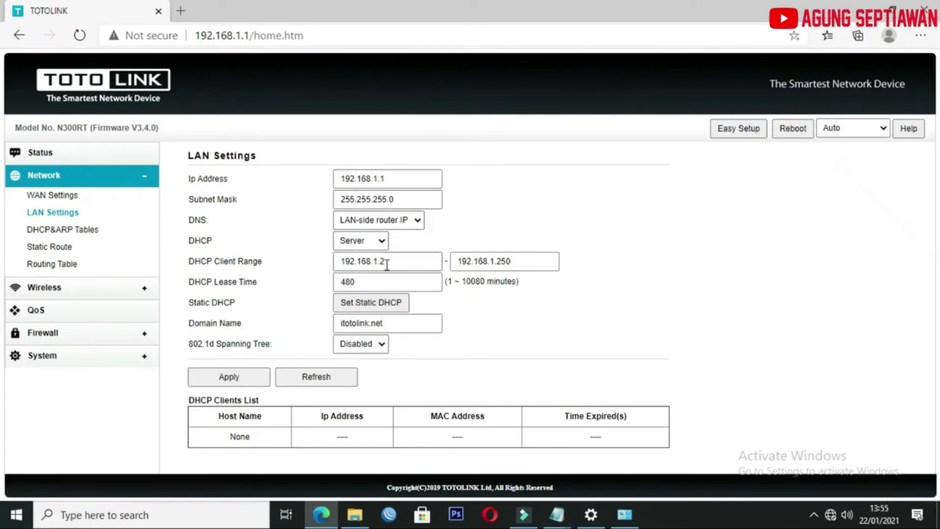
drag(407, 260, 336, 259)
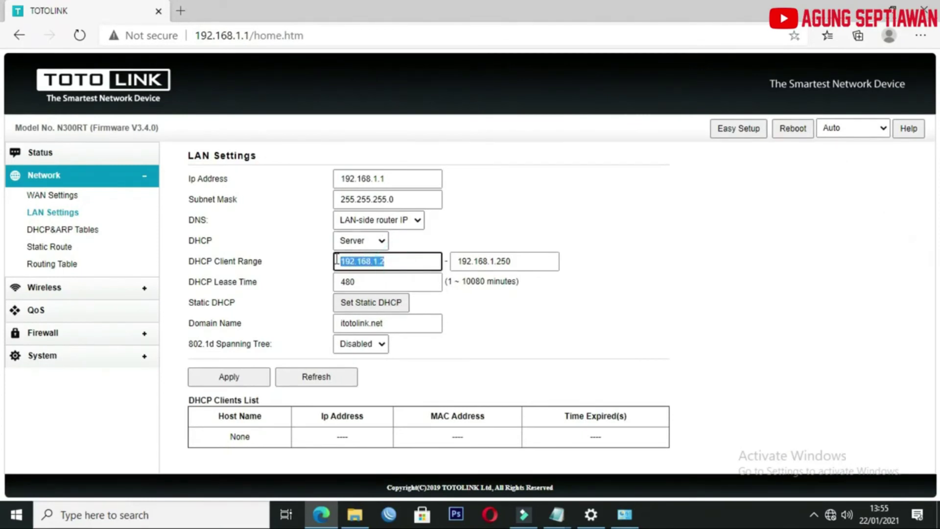
click(392, 260)
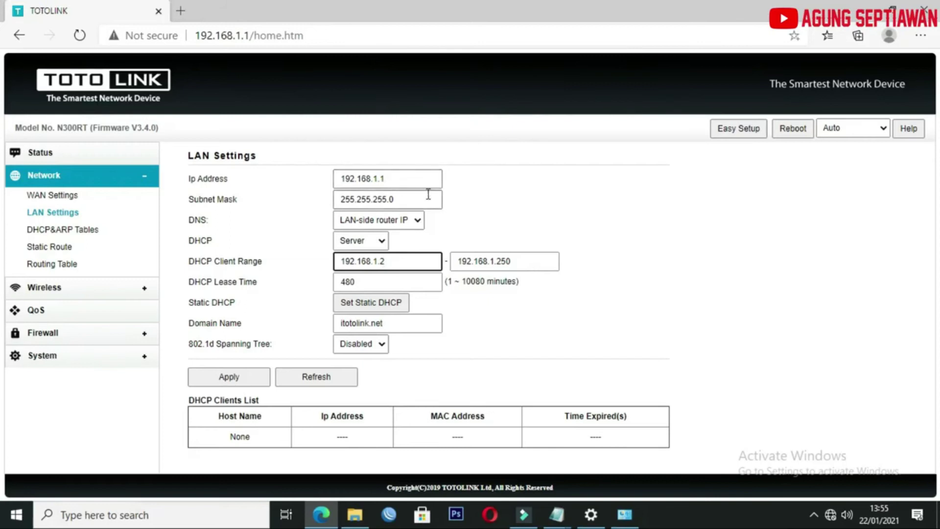
click(522, 202)
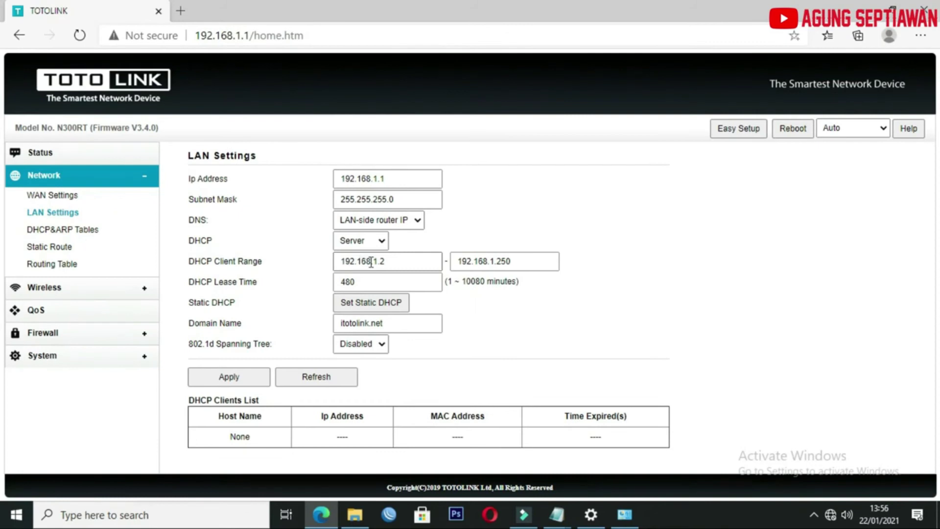
Change the DHCP client range end address from .250 to 192.168.1.10.
click(485, 261)
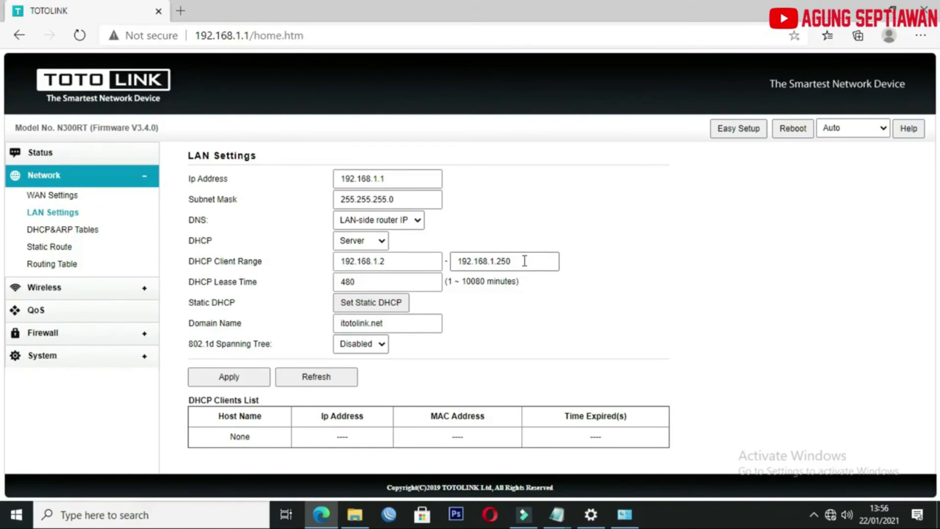
click(522, 261)
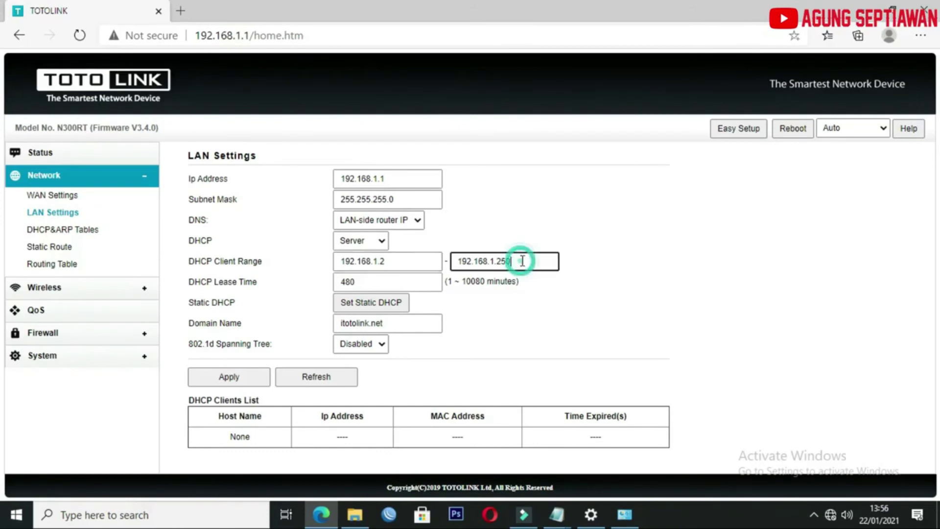
key(BackSpace)
key(BackSpace)
key(BackSpace)
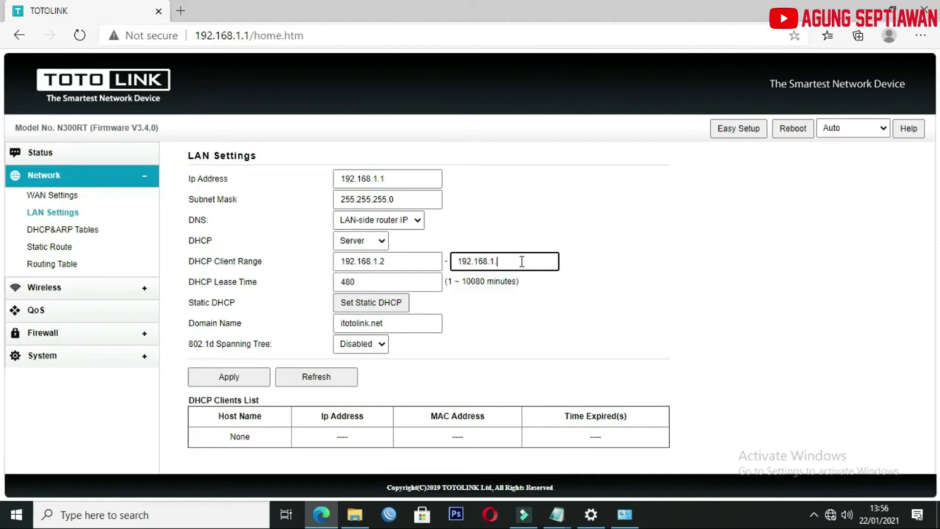
text(10)
click(604, 305)
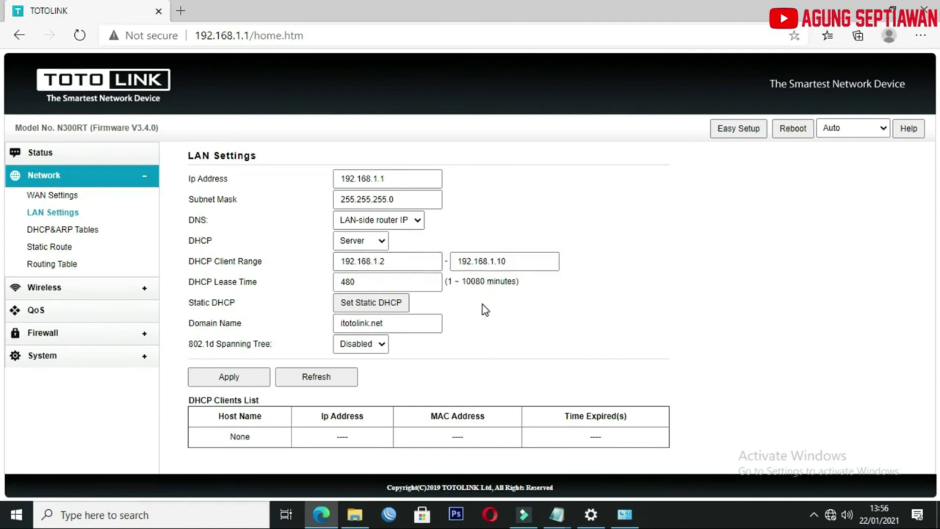
Apply the 192.168.1.2–192.168.1.10 DHCP range, then toggle Wi-Fi off and on to refresh networks.
click(243, 376)
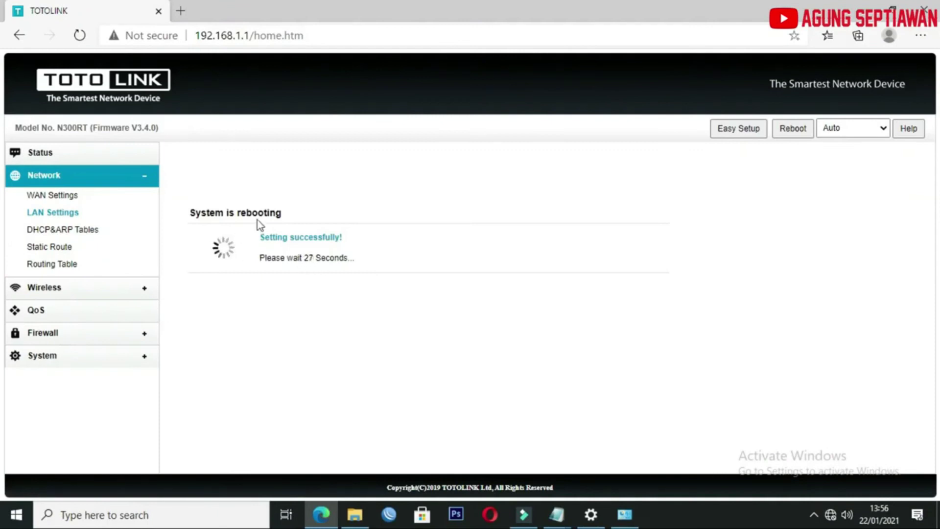
click(832, 517)
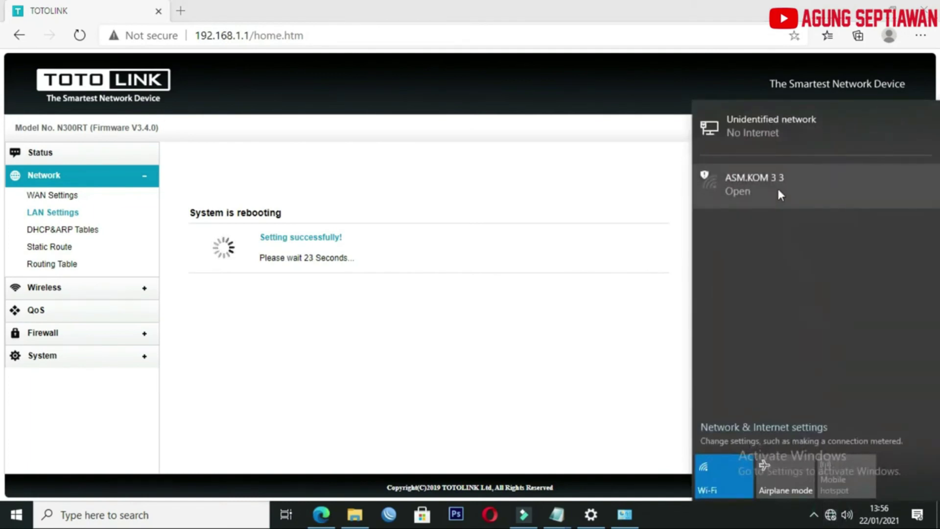
click(736, 469)
click(736, 470)
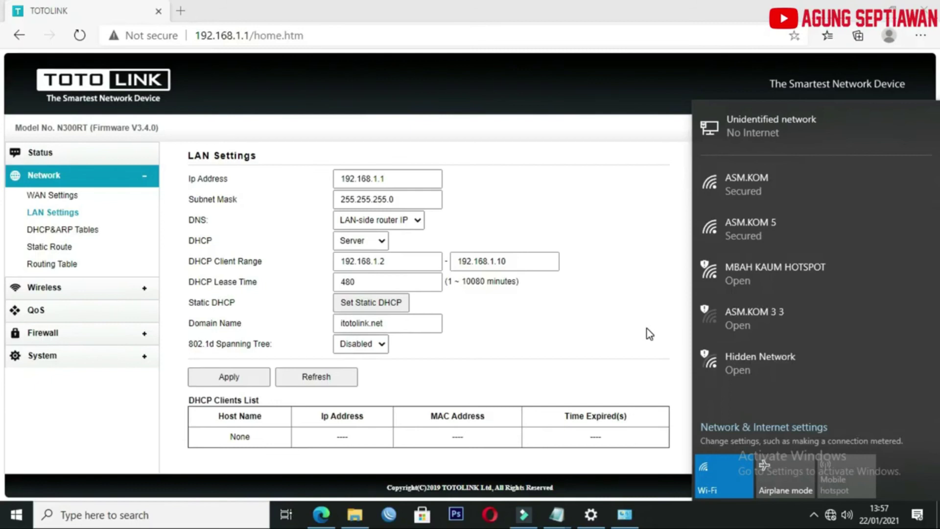
Connect the laptop to the ASM.KOM 5 Wi-Fi network from the taskbar list.
click(746, 240)
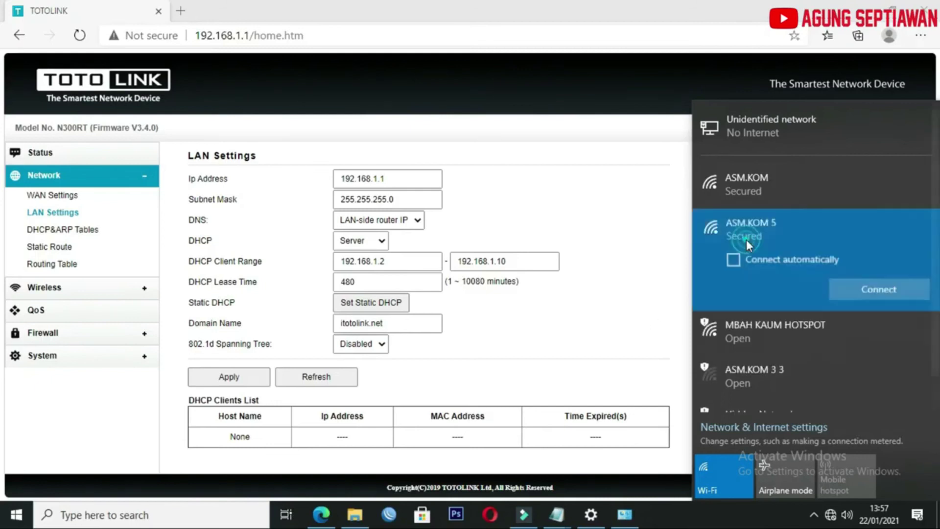
click(858, 291)
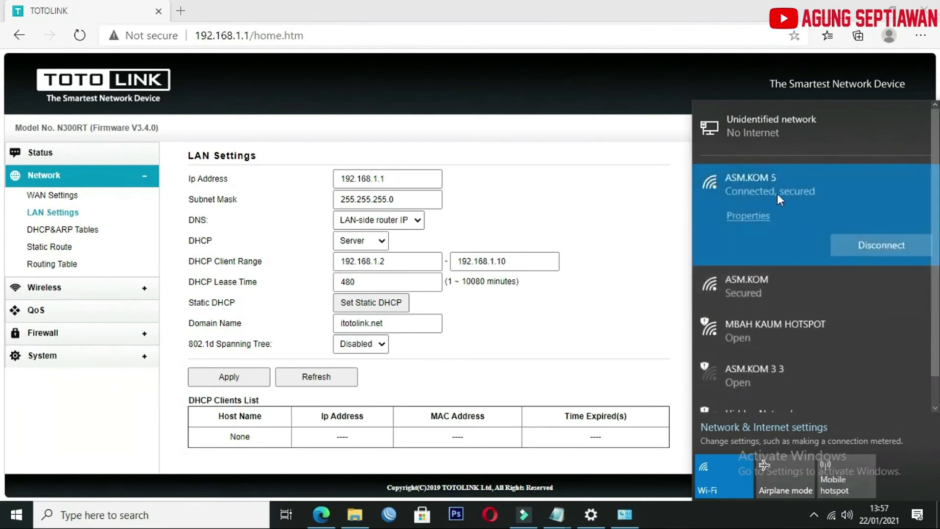
click(327, 94)
Load google.com in a new Edge tab and check the laptop's Wi-Fi connection status.
click(181, 11)
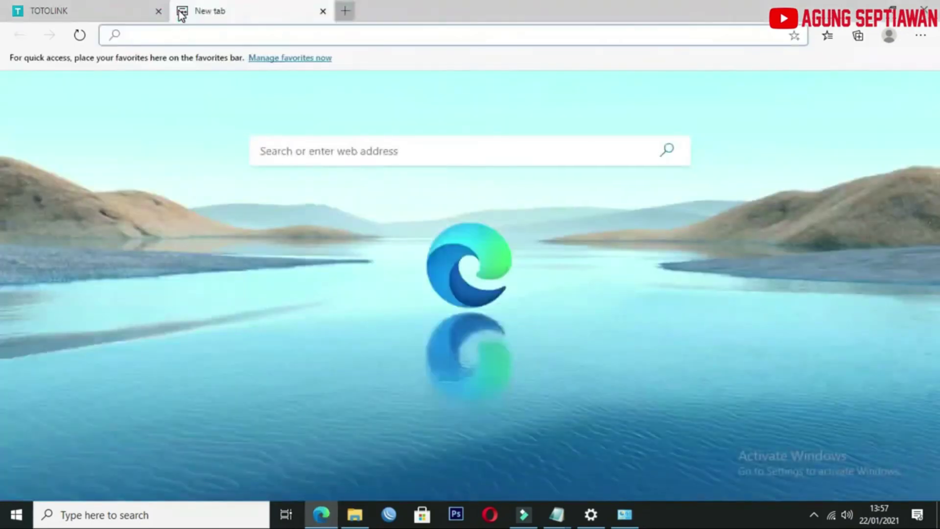
text(g)
key(Return)
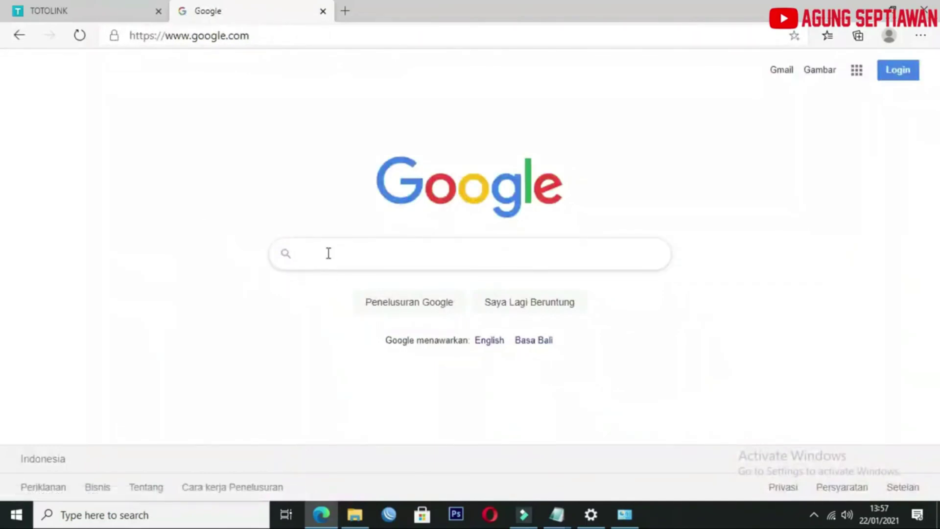
mouse_move(830, 520)
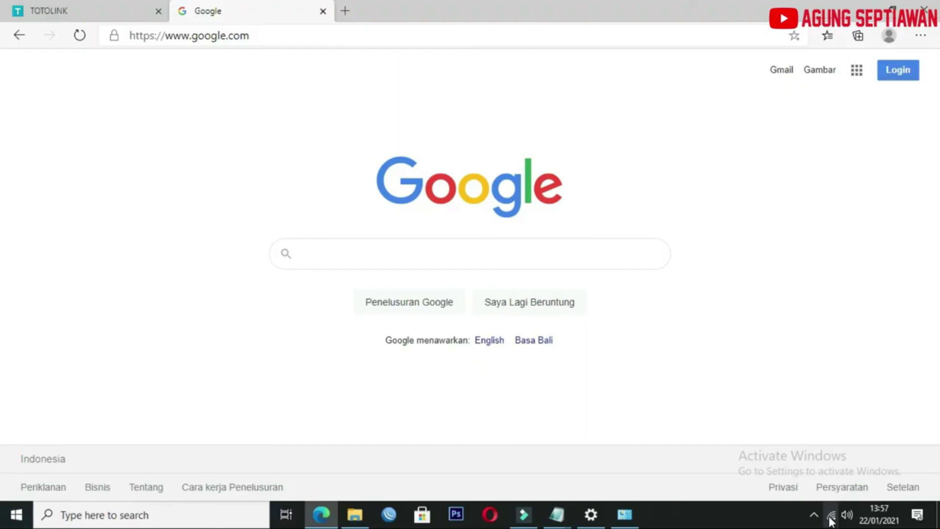
click(831, 518)
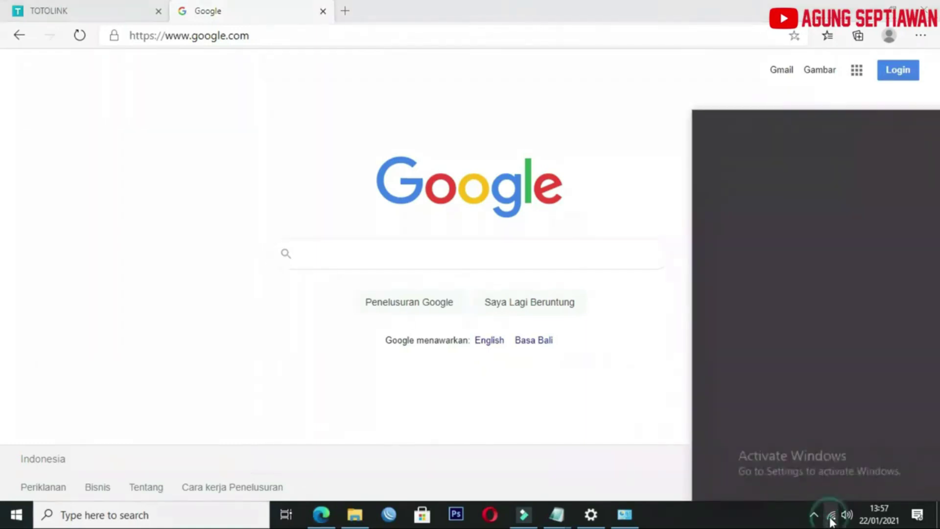